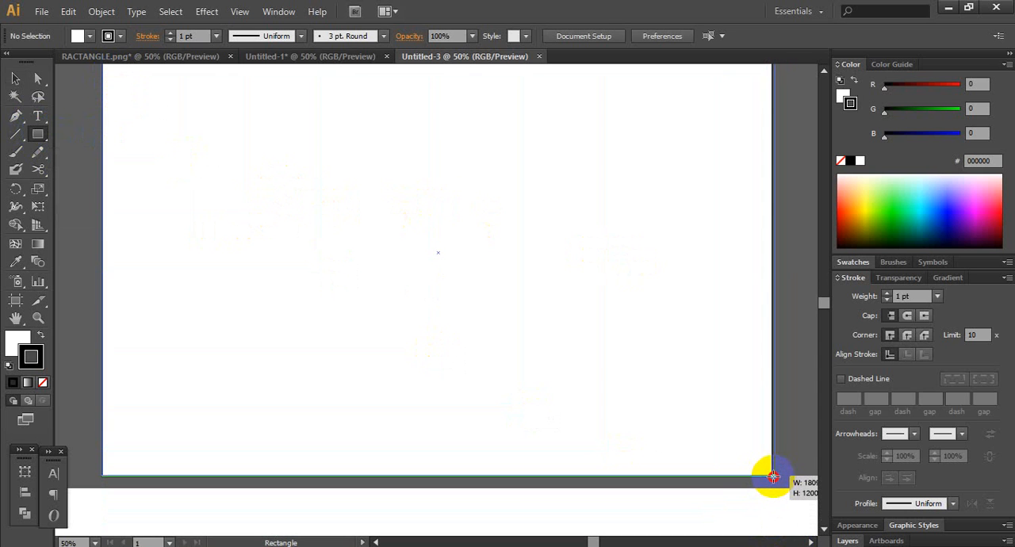
- Remove the stroke from the artboard-sized rectangle and fill it with a linear white-to-black gradient
{"action": "key", "text": "space"}
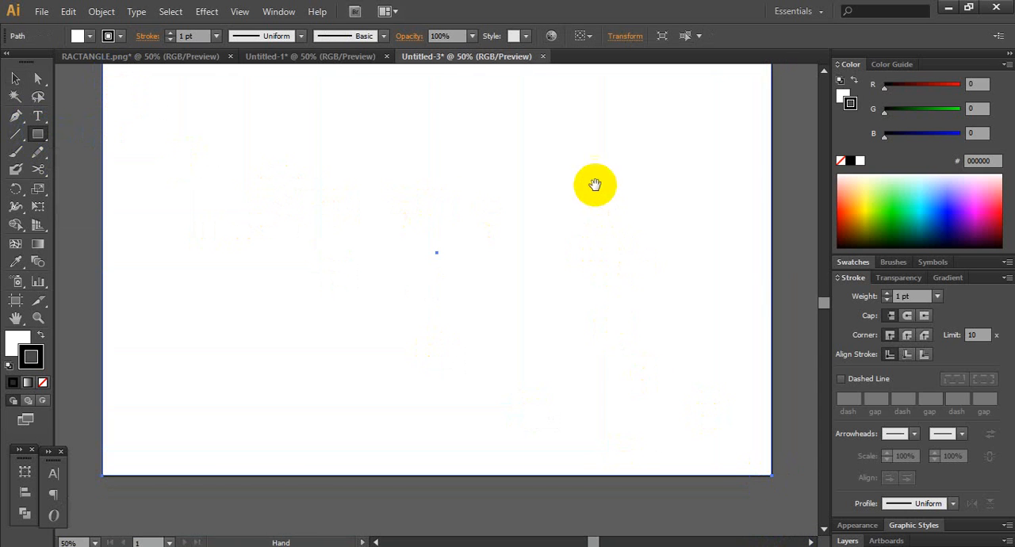
{"action": "left_click_drag", "start_coordinate": [595, 185], "coordinate": [587, 258]}
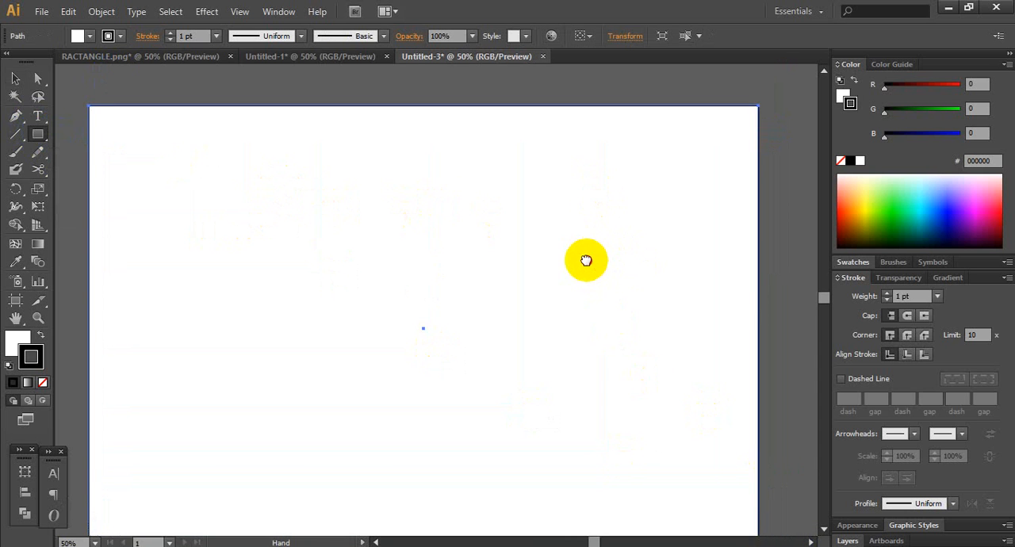
{"action": "left_click", "coordinate": [41, 382]}
{"action": "left_click", "coordinate": [13, 344]}
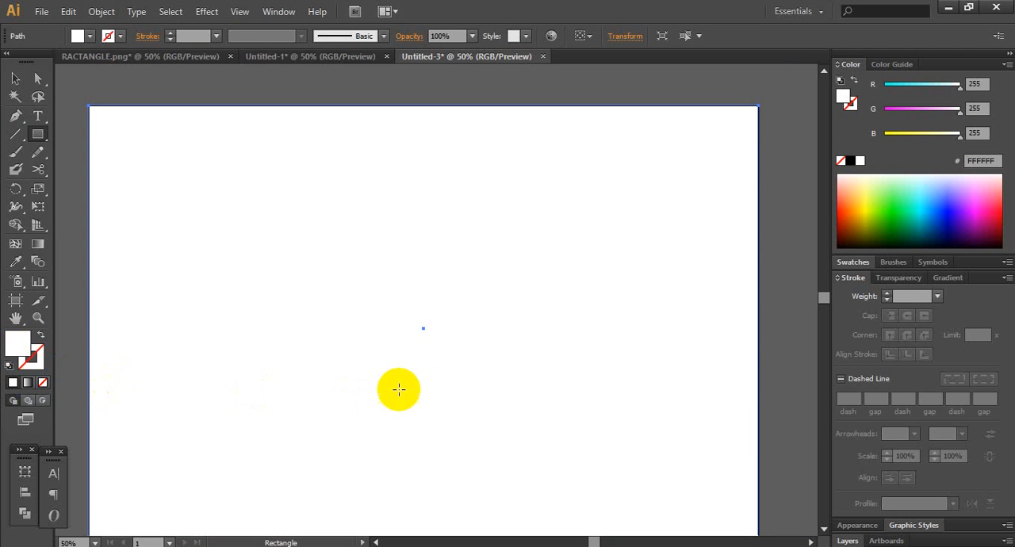
{"action": "left_click", "coordinate": [942, 279]}
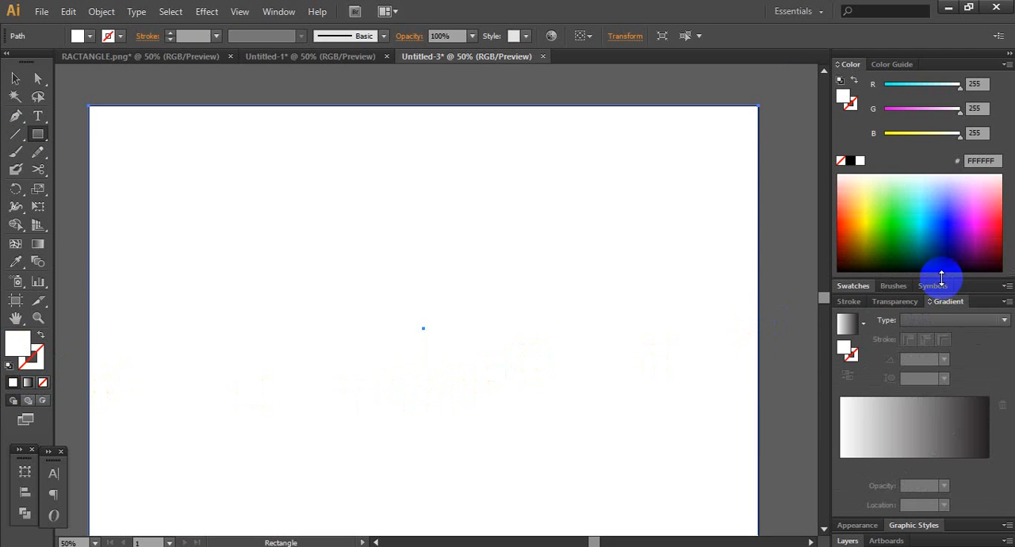
{"action": "left_click", "coordinate": [863, 323]}
{"action": "left_click", "coordinate": [770, 352]}
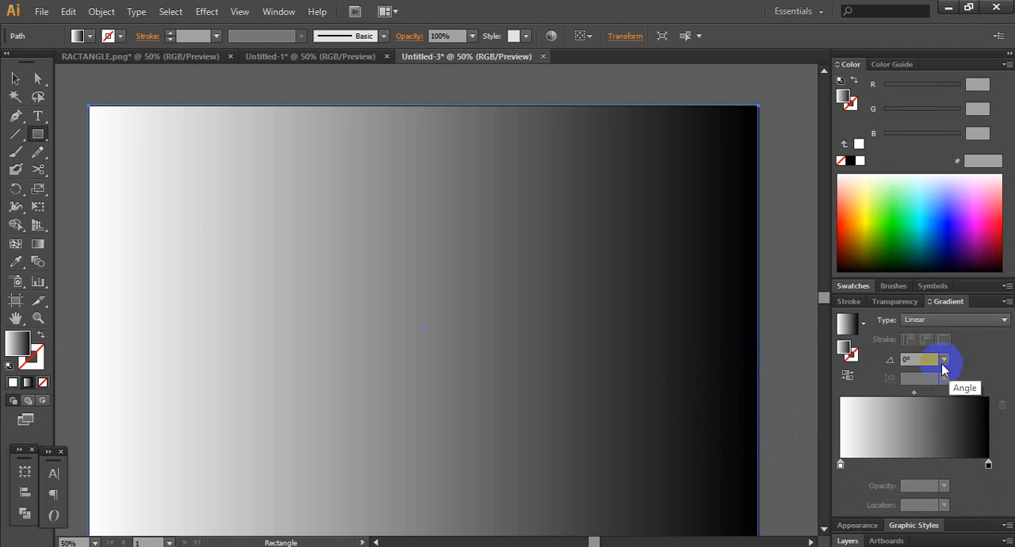
- Recolour the white stop of the rectangle's gradient to R=51 G=51 B=51 and set the gradient angle to -90°
{"action": "left_click", "coordinate": [840, 466]}
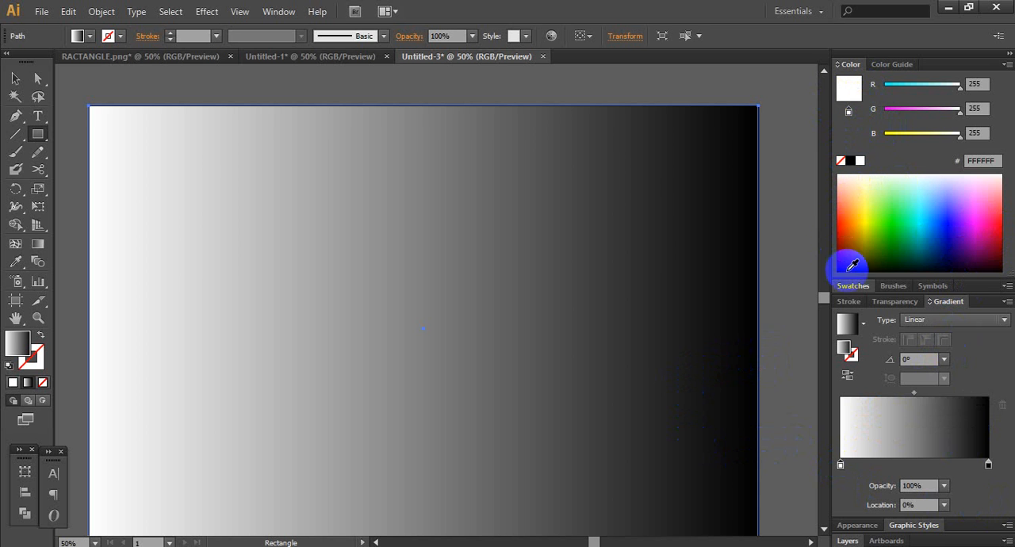
{"action": "left_click", "coordinate": [839, 70]}
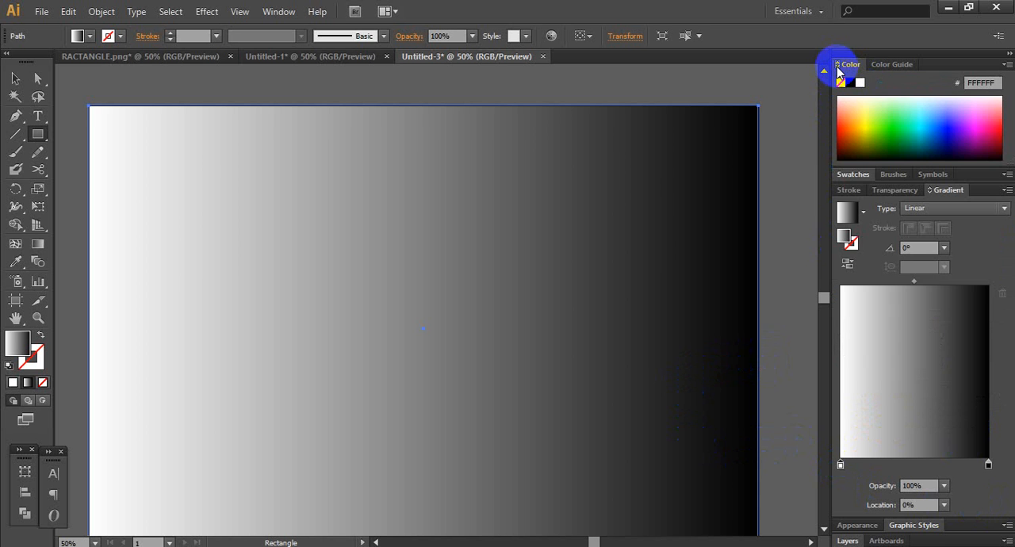
{"action": "left_click", "coordinate": [854, 175]}
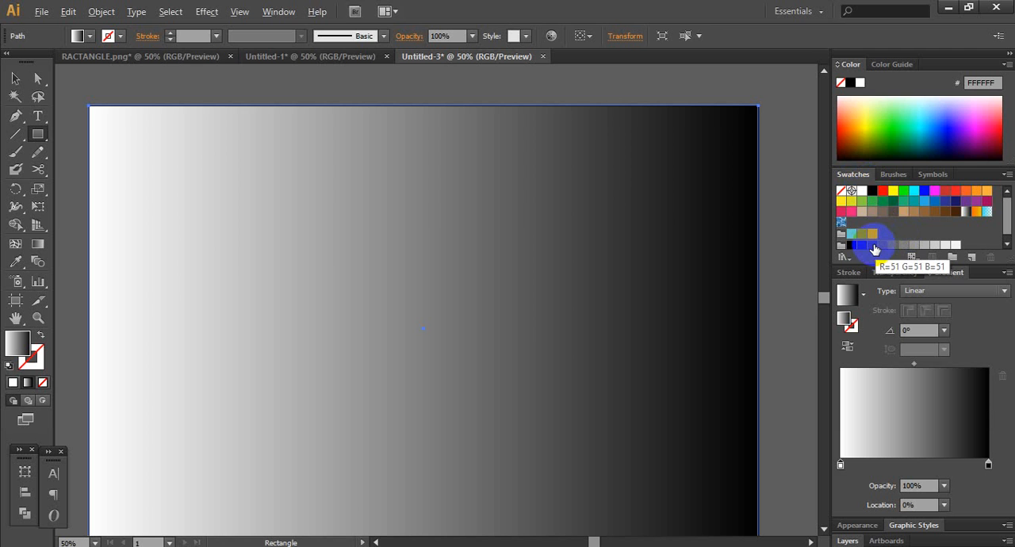
{"action": "left_click", "coordinate": [873, 246]}
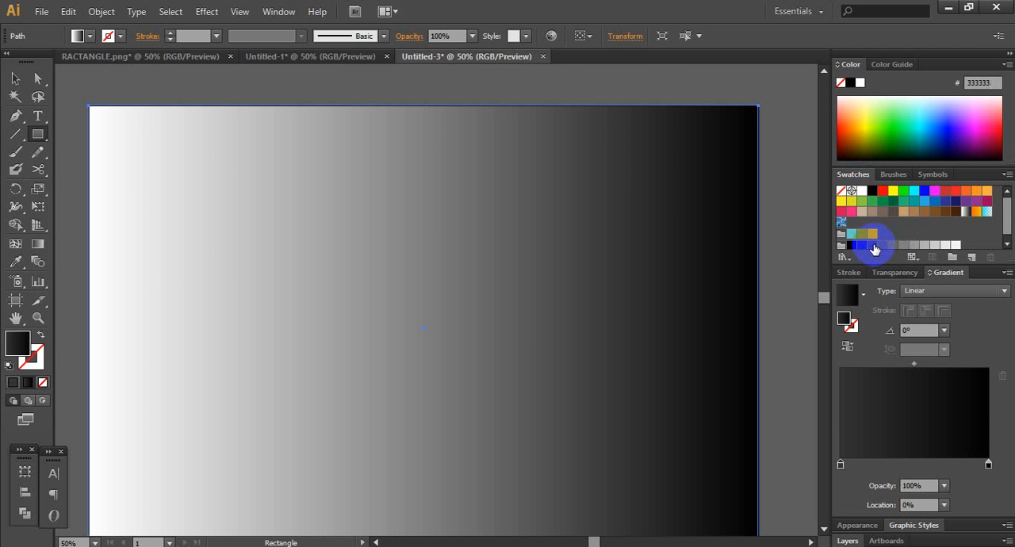
{"action": "left_click", "coordinate": [943, 336]}
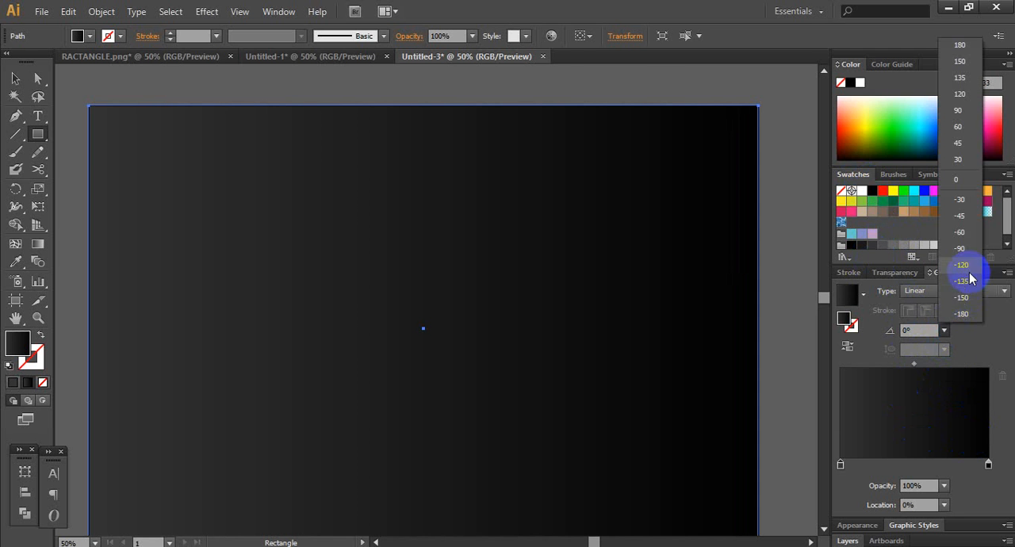
{"action": "left_click", "coordinate": [959, 249]}
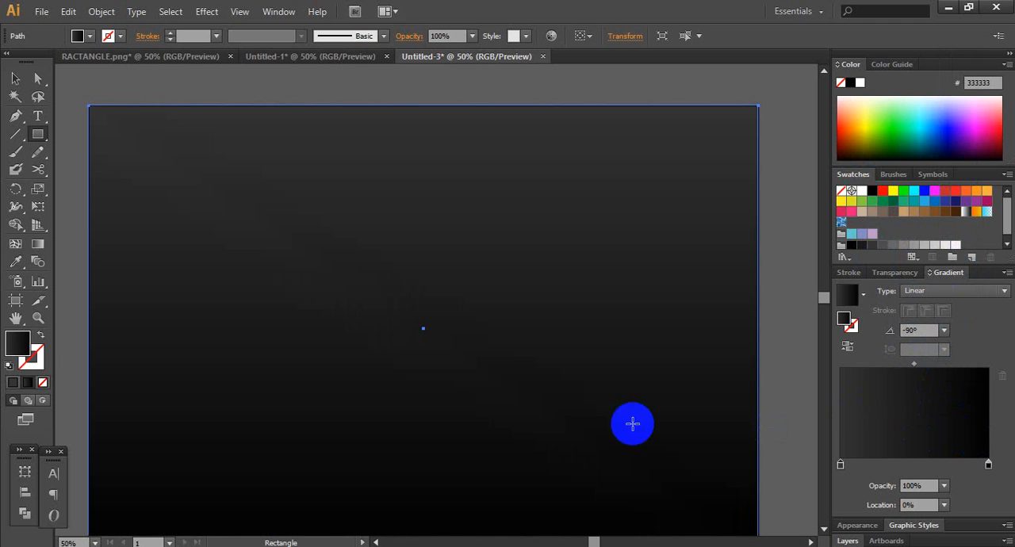
- Draw a large circle with the Ellipse tool over the lower middle of the background rectangle
{"action": "scroll", "coordinate": [662, 313], "scroll_direction": "down", "scroll_amount": 1}
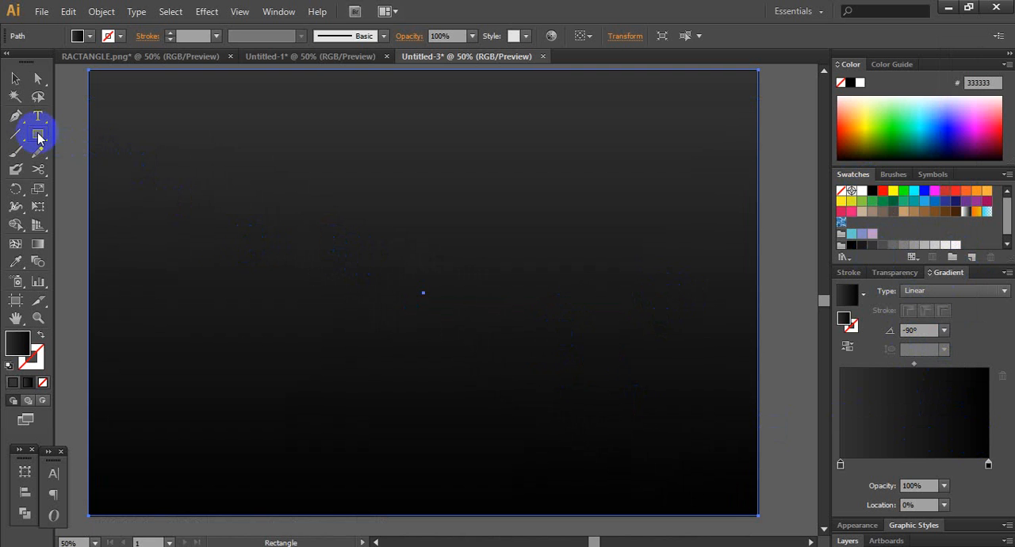
{"action": "left_click_drag", "start_coordinate": [41, 138], "coordinate": [82, 167]}
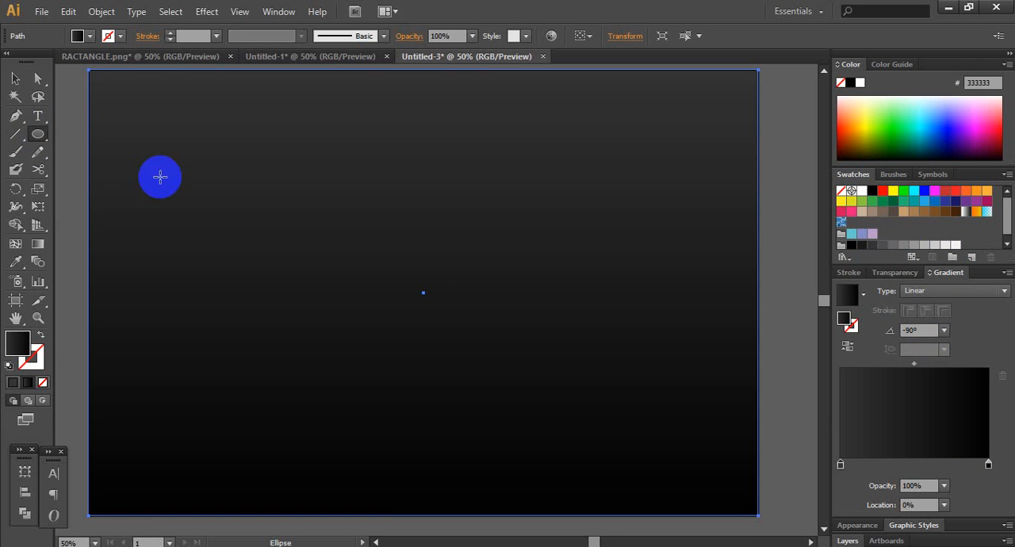
{"action": "mouse_move", "coordinate": [265, 168]}
{"action": "left_mouse_down"}
{"action": "mouse_move", "coordinate": [528, 357]}
{"action": "mouse_move", "coordinate": [614, 375]}
{"action": "mouse_move", "coordinate": [602, 367]}
{"action": "left_mouse_up"}
- Centre the circle and the background rectangle on each other and reposition both to cover the artboard
{"action": "left_click", "coordinate": [15, 79]}
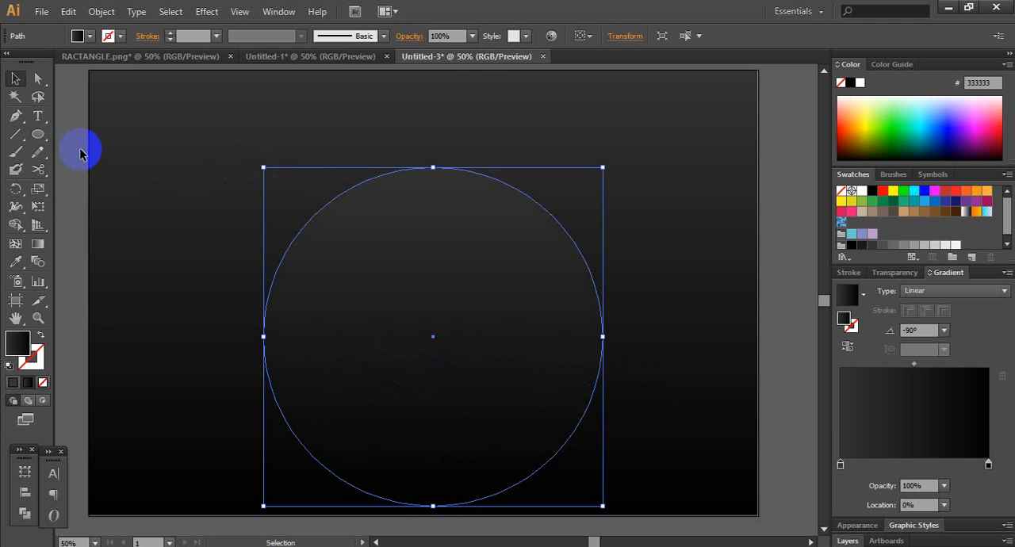
{"action": "left_click_drag", "start_coordinate": [68, 147], "coordinate": [418, 311]}
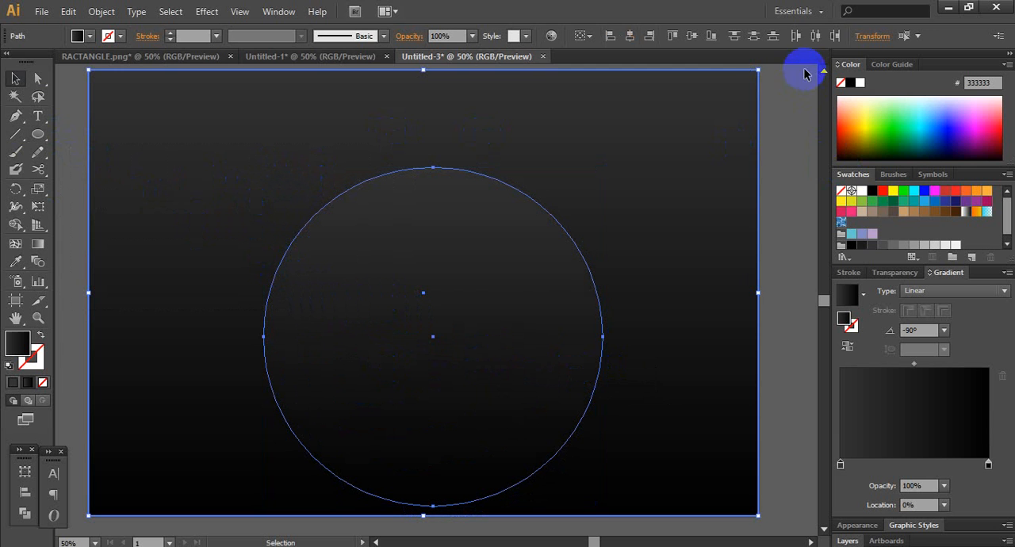
{"action": "left_click", "coordinate": [752, 38]}
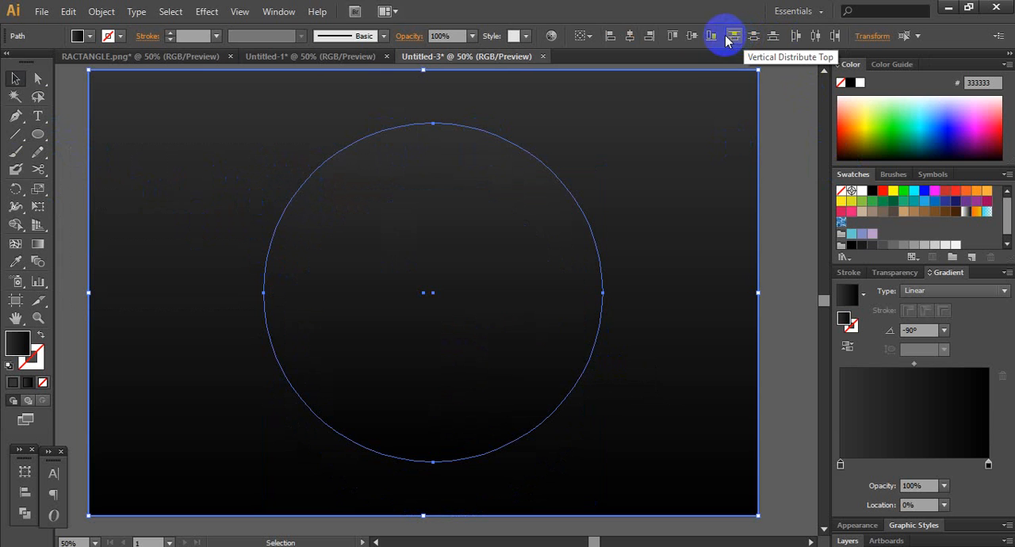
{"action": "left_click", "coordinate": [634, 40]}
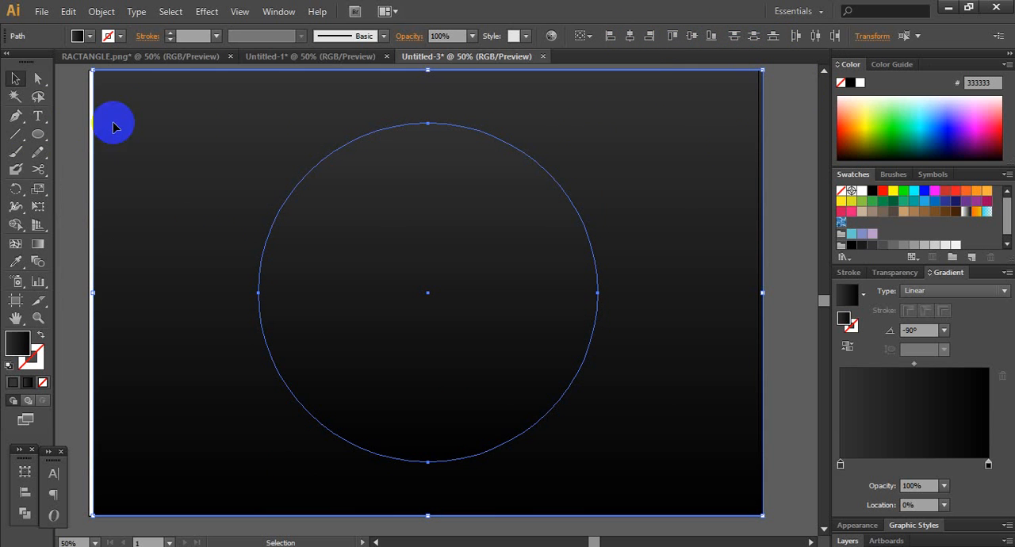
{"action": "left_click_drag", "start_coordinate": [128, 161], "coordinate": [123, 165]}
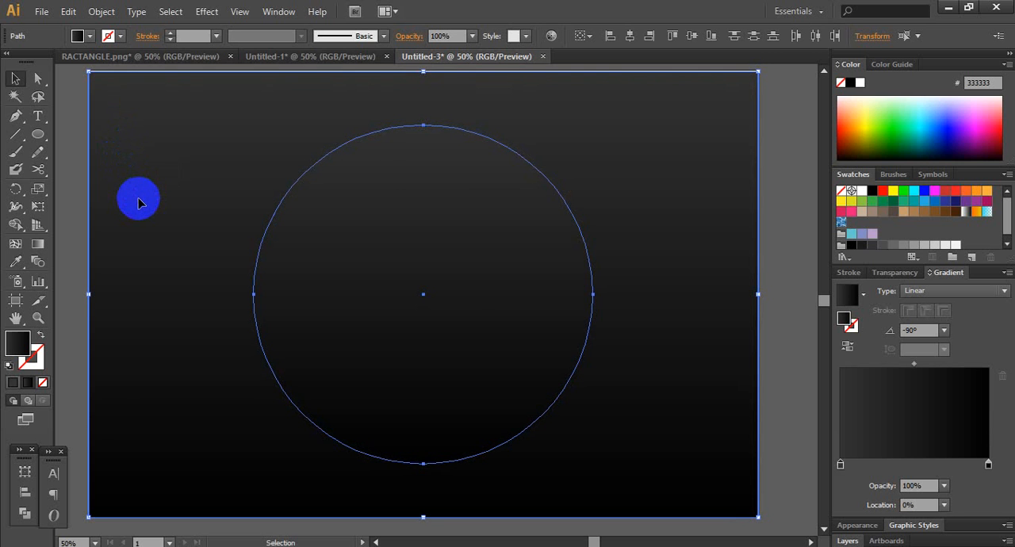
{"action": "key", "text": "Up"}
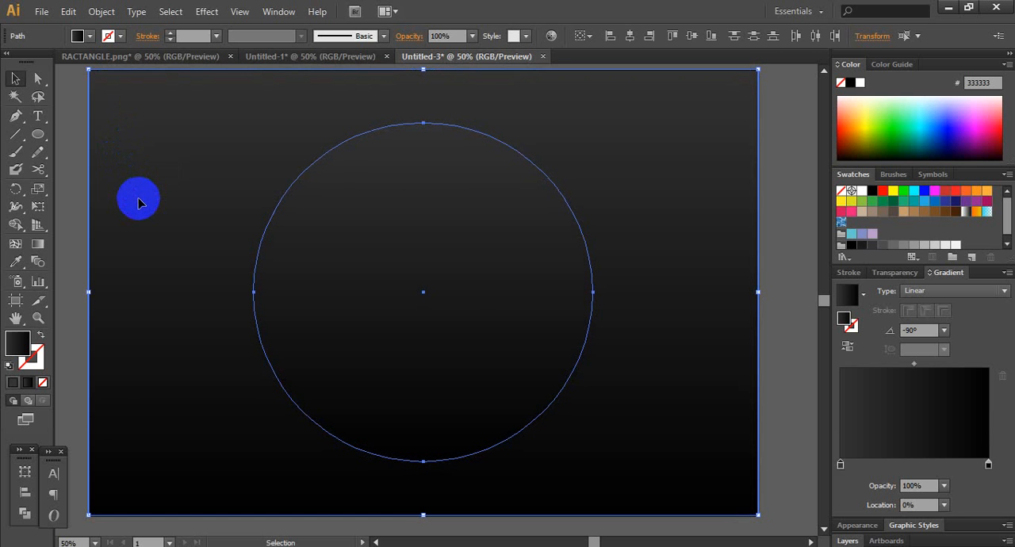
- Lock the background rectangle
{"action": "left_click", "coordinate": [65, 202]}
{"action": "left_click", "coordinate": [155, 208]}
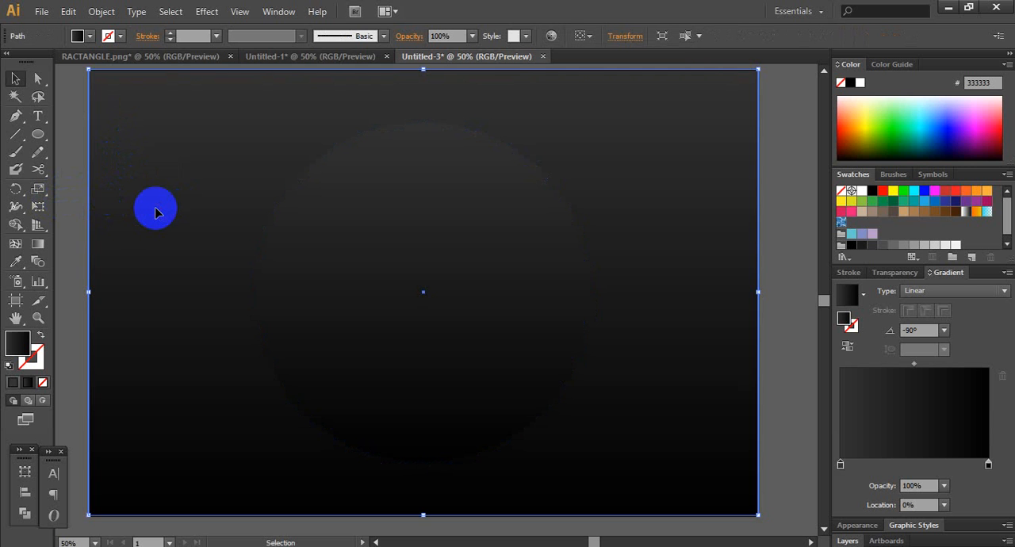
{"action": "key", "text": "a"}
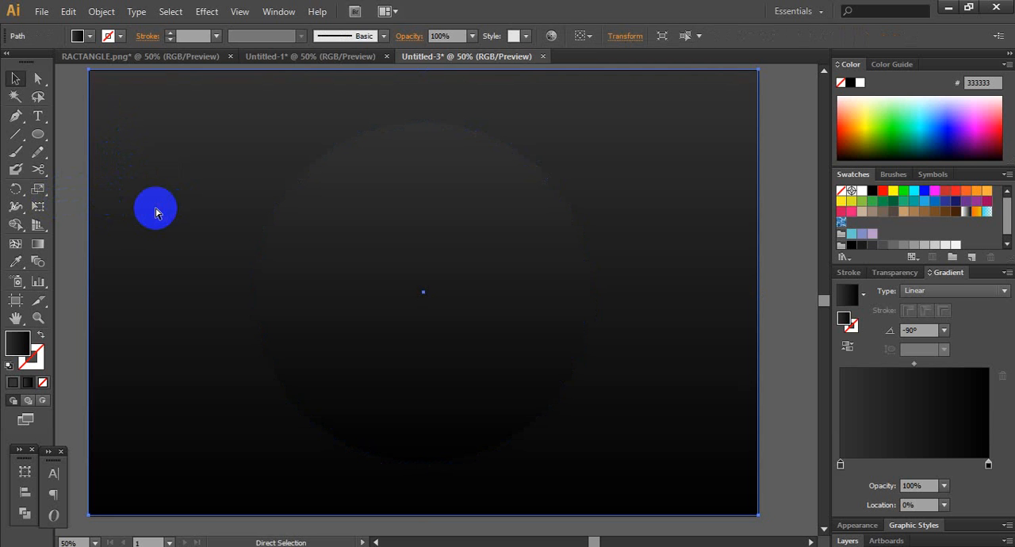
{"action": "key", "text": "ctrl+2"}
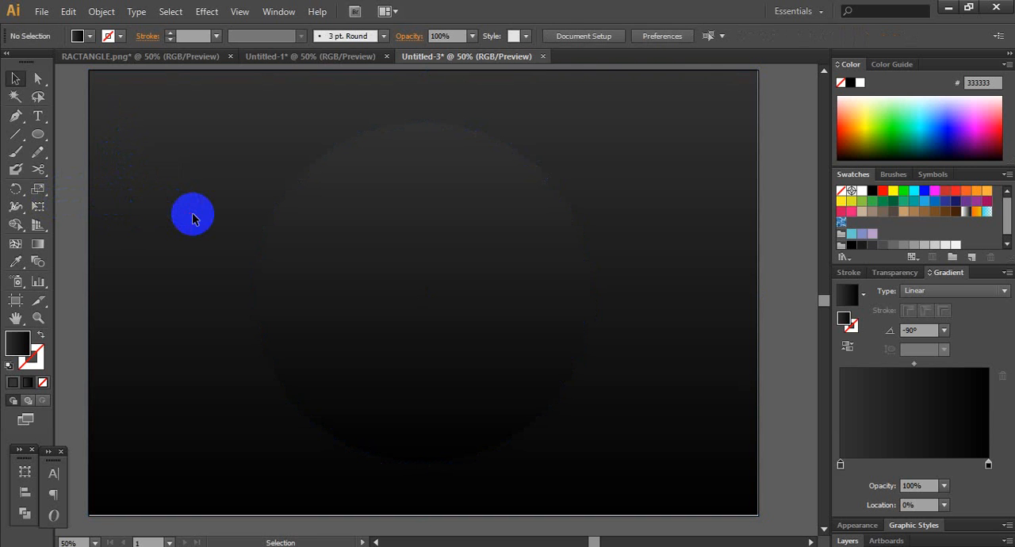
- Apply the dark linear gradient to the circle's stroke and set the stroke weight to 14 pt
{"action": "left_click", "coordinate": [372, 269]}
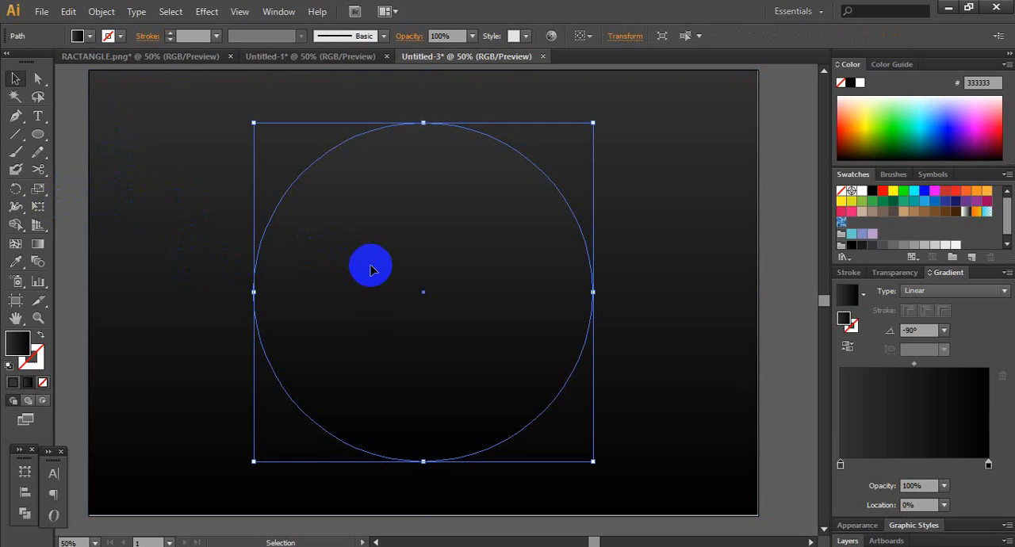
{"action": "left_click", "coordinate": [32, 356]}
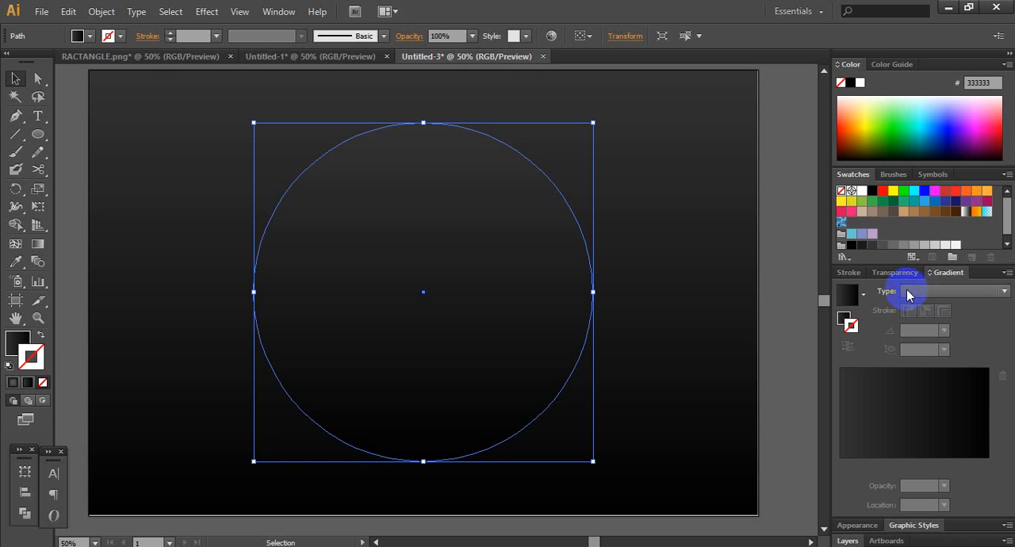
{"action": "left_click", "coordinate": [867, 456]}
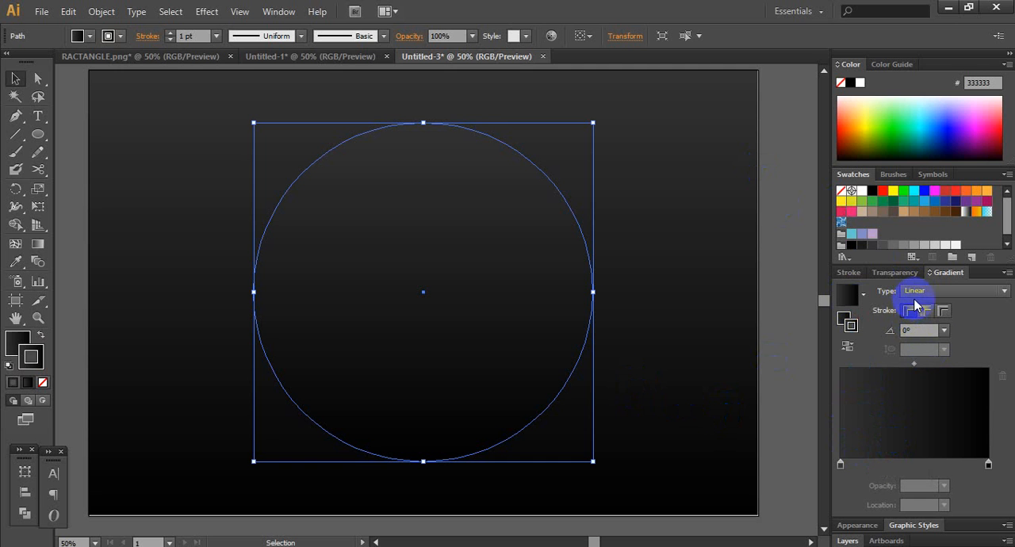
{"action": "left_click", "coordinate": [848, 272]}
{"action": "left_click", "coordinate": [936, 296]}
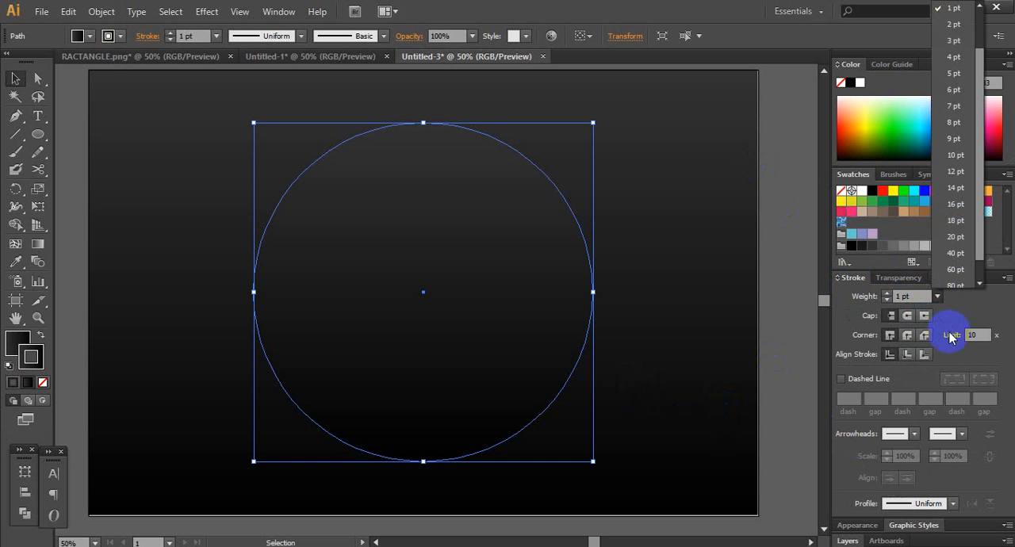
{"action": "left_click", "coordinate": [955, 188]}
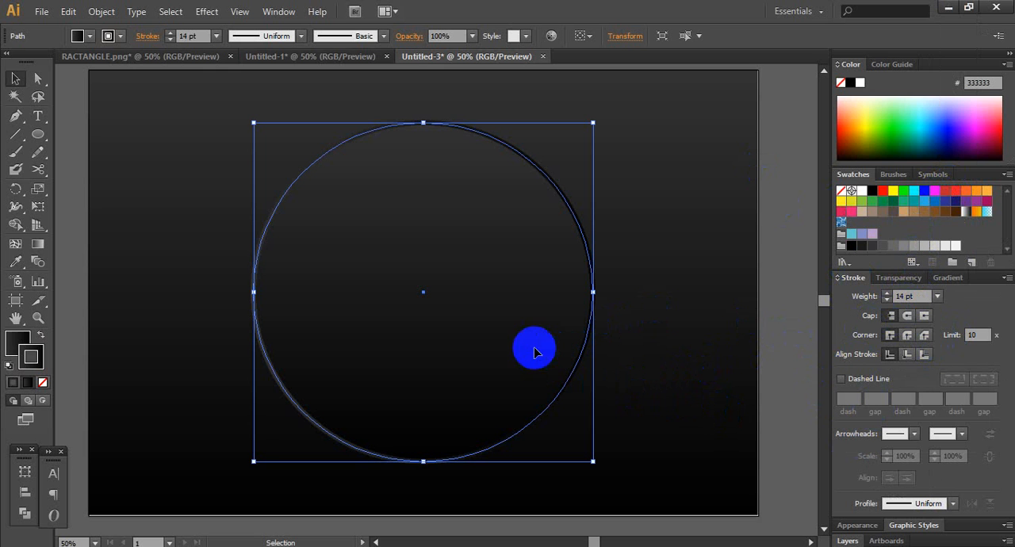
{"action": "left_click", "coordinate": [738, 256]}
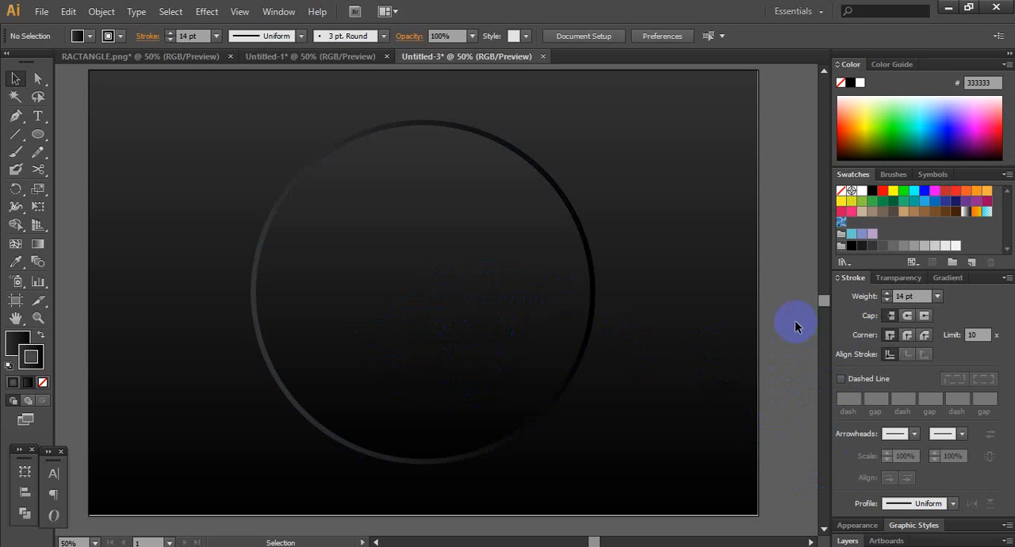
- Set the angle of the circle's stroke gradient to -90°
{"action": "left_click", "coordinate": [473, 344]}
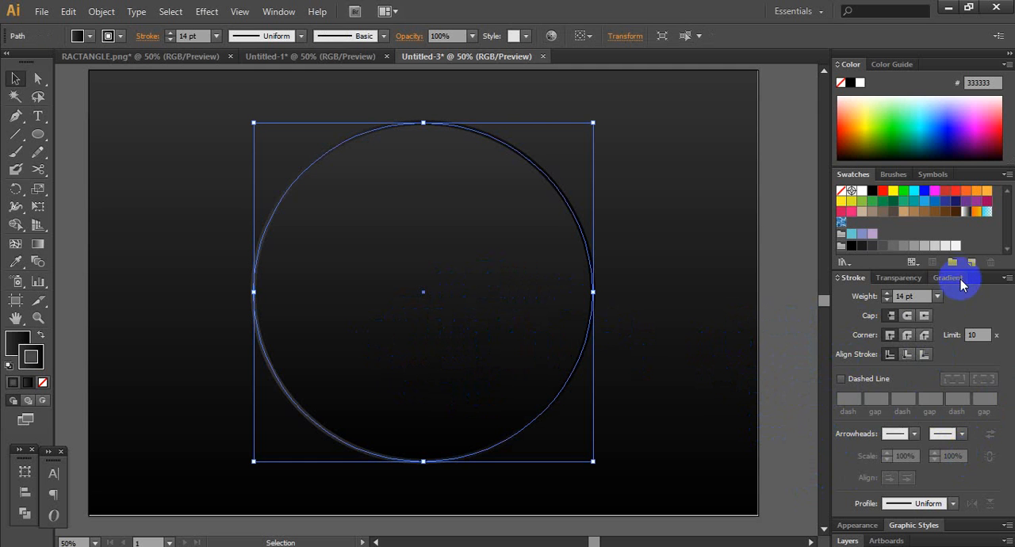
{"action": "left_click", "coordinate": [957, 281]}
{"action": "left_click", "coordinate": [943, 330]}
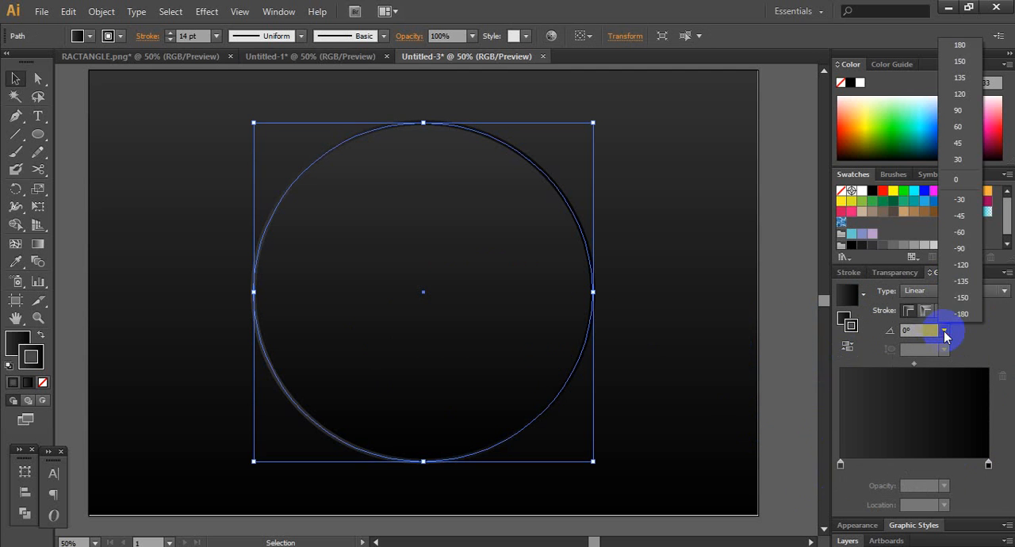
{"action": "left_click", "coordinate": [955, 250]}
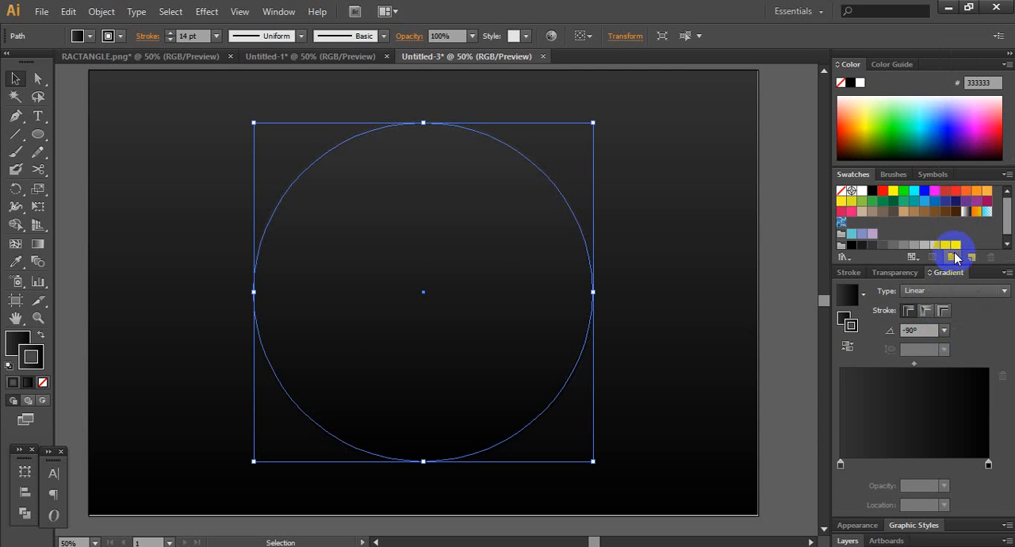
{"action": "left_click", "coordinate": [724, 257]}
- Set the angle of the circle's stroke gradient to 90°
{"action": "left_click", "coordinate": [558, 277]}
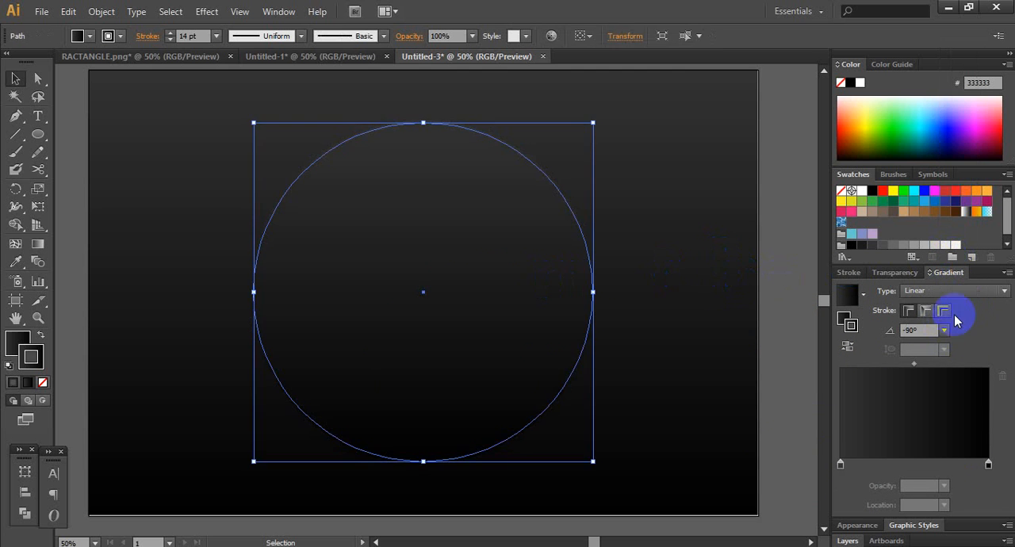
{"action": "left_click", "coordinate": [942, 331]}
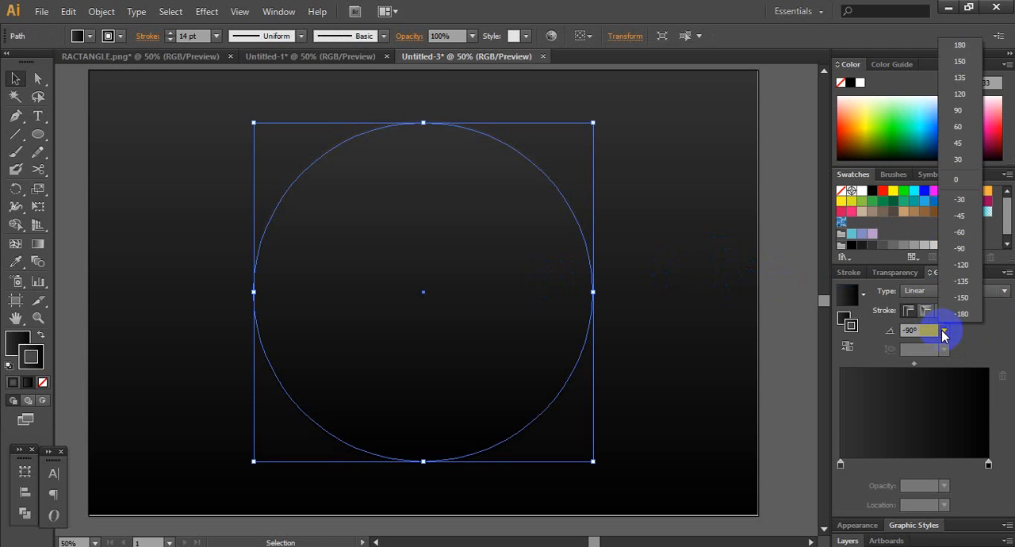
{"action": "left_click", "coordinate": [957, 112]}
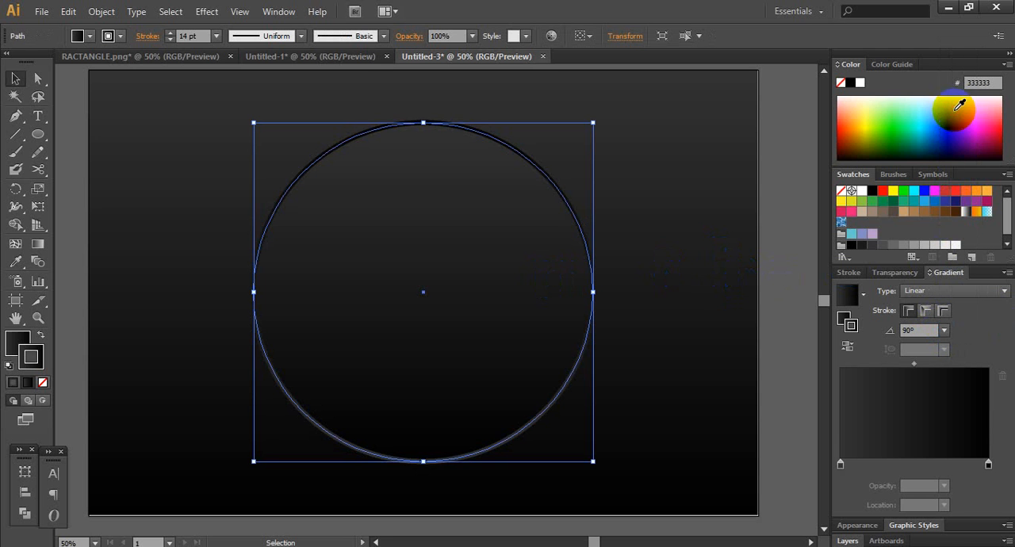
{"action": "left_click", "coordinate": [713, 228]}
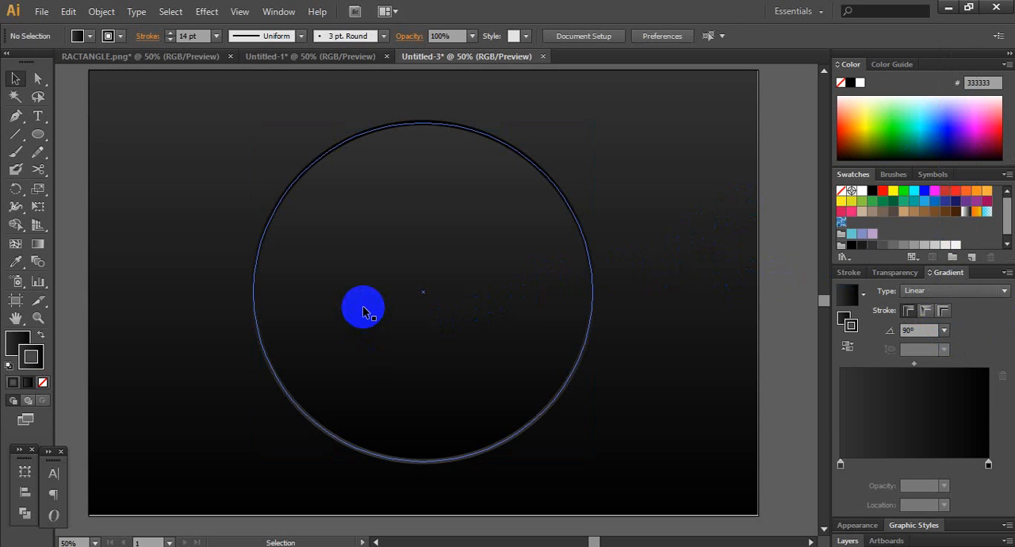
- Set the circle's stroke weight to 16 pt and create a concentric copy scaled uniformly to 70%
{"action": "left_click", "coordinate": [362, 310]}
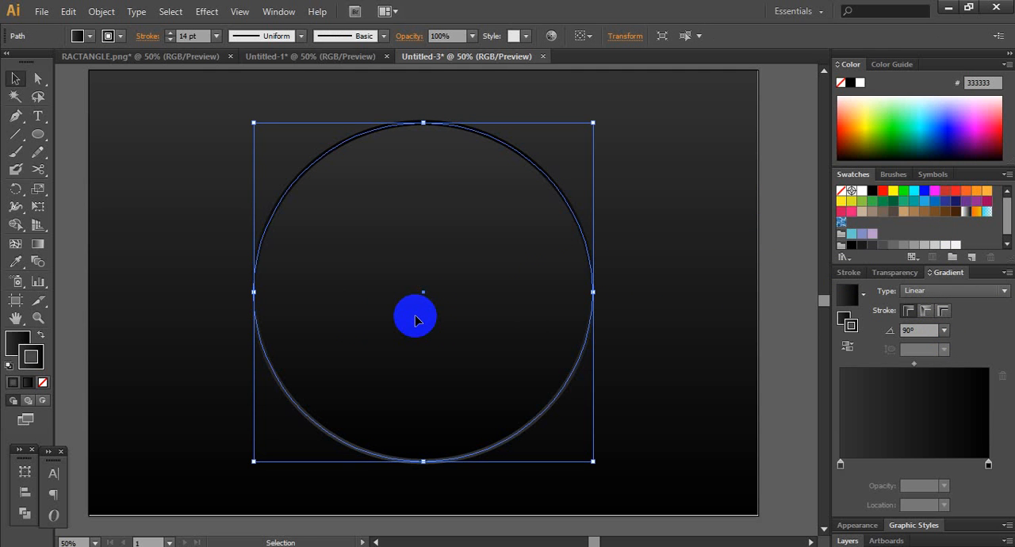
{"action": "key", "text": "ctrl+c"}
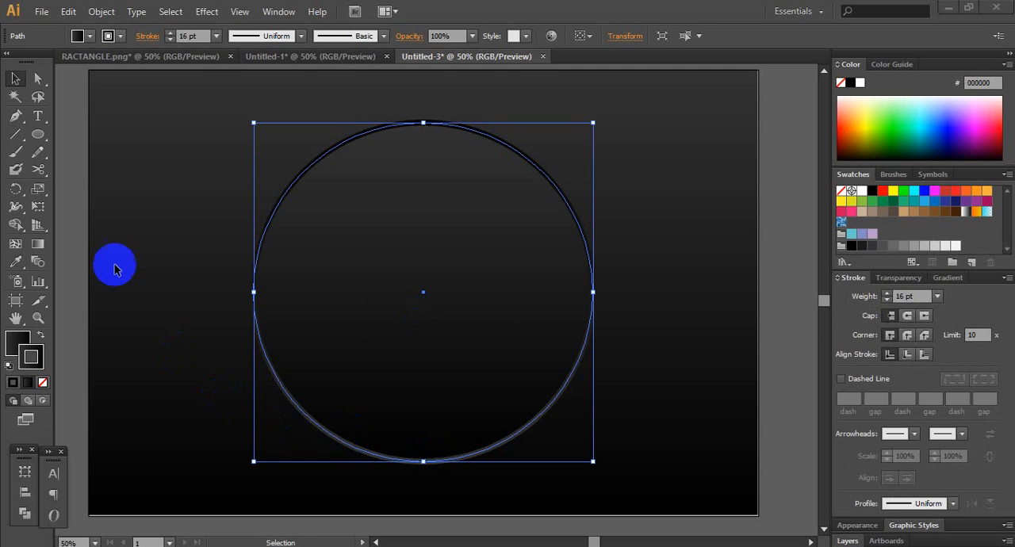
{"action": "double_click", "coordinate": [37, 195]}
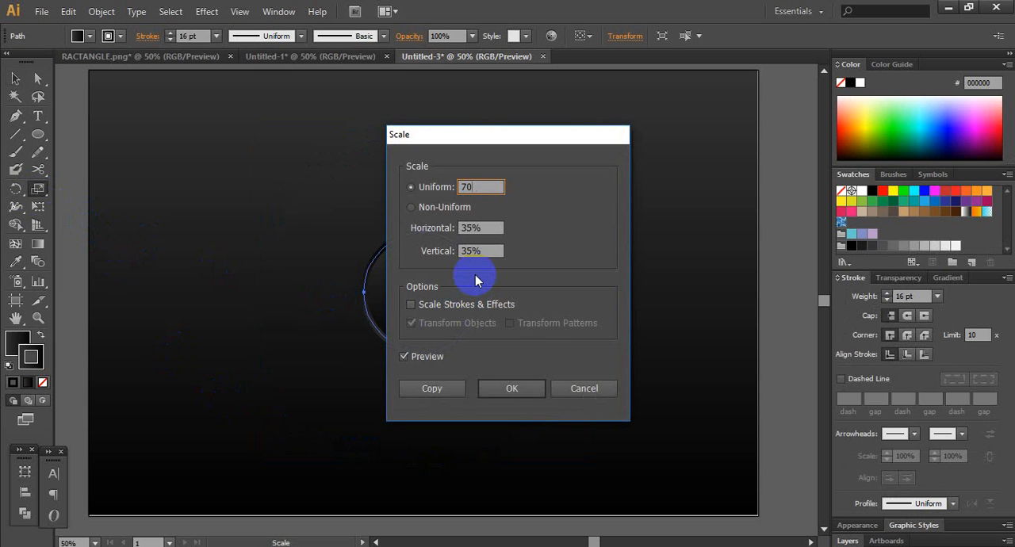
{"action": "left_click", "coordinate": [431, 388]}
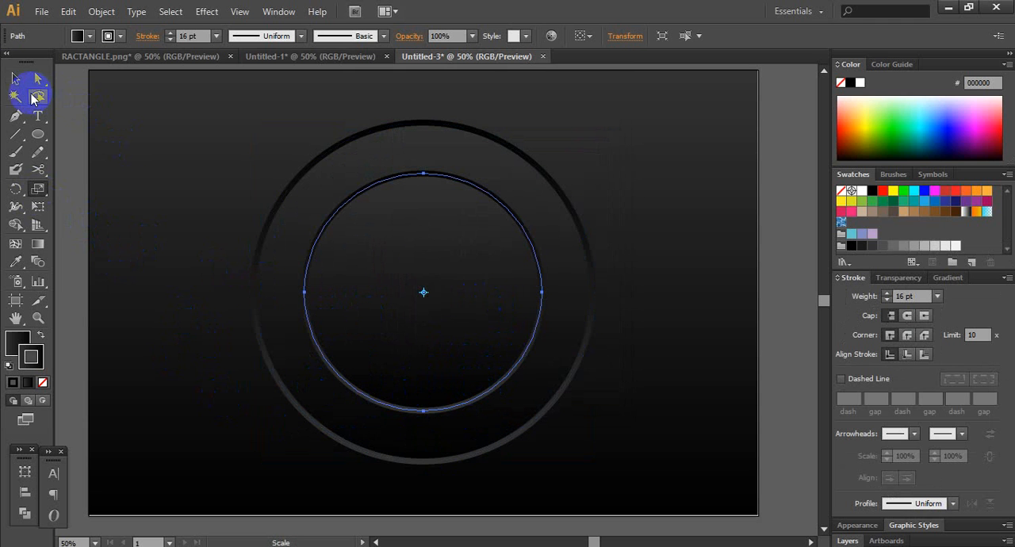
{"action": "left_click", "coordinate": [24, 78]}
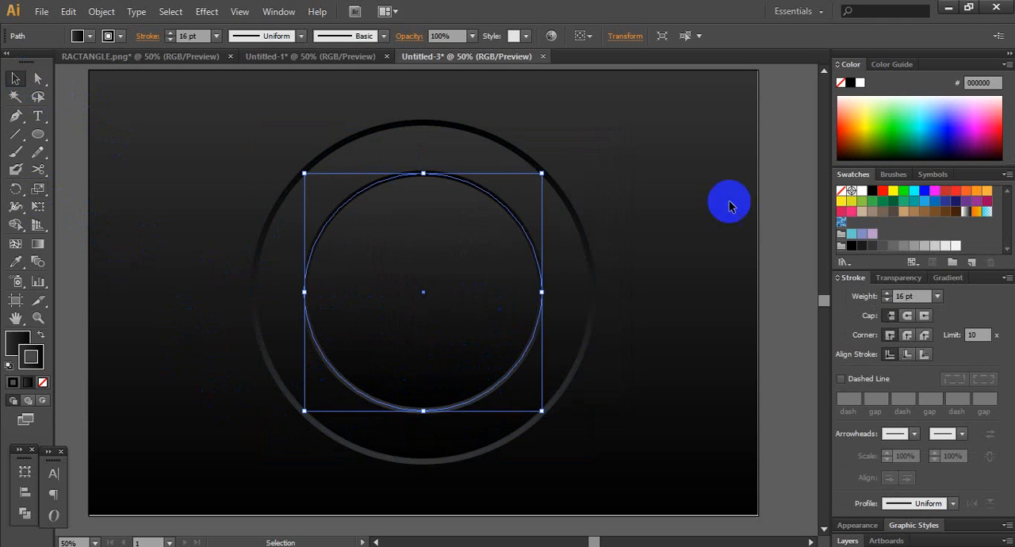
{"action": "left_click", "coordinate": [794, 204]}
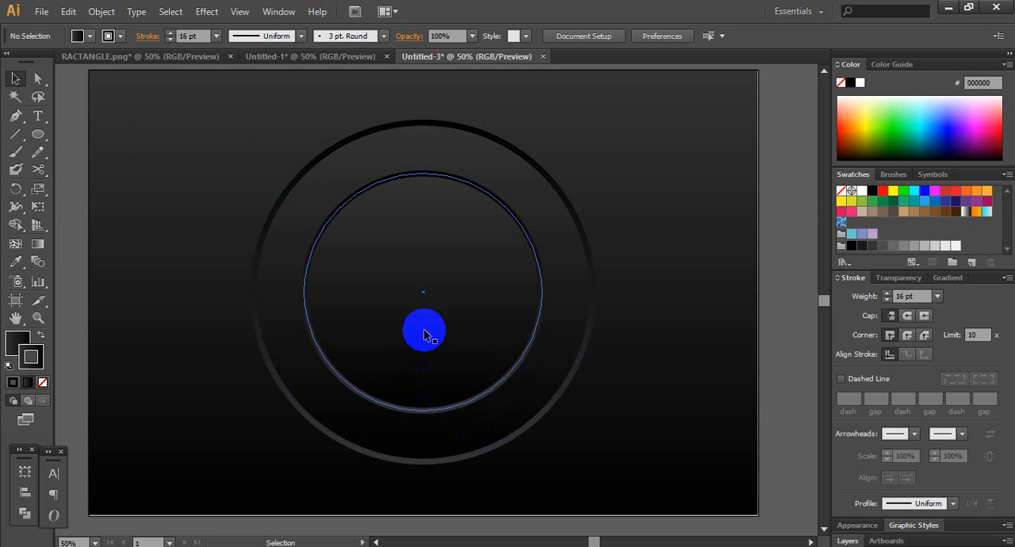
- Reverse the linear gradient on the inner circle's fill
{"action": "left_click", "coordinate": [425, 334]}
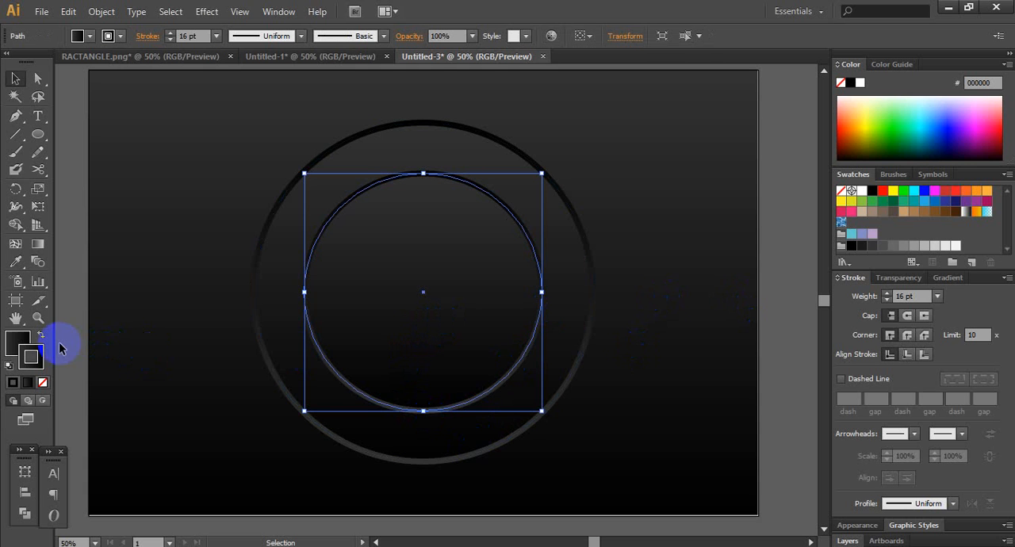
{"action": "left_click", "coordinate": [18, 342]}
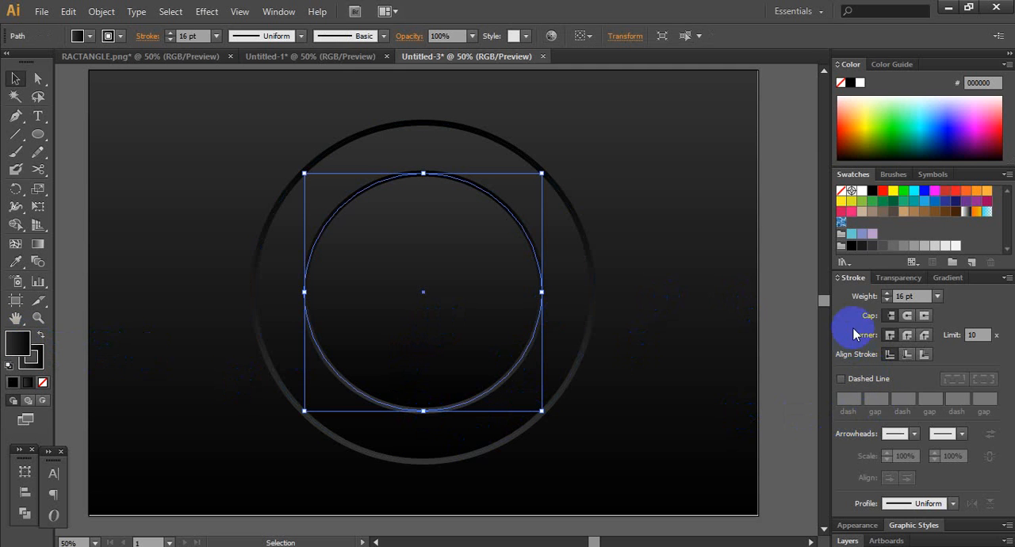
{"action": "left_click", "coordinate": [948, 278]}
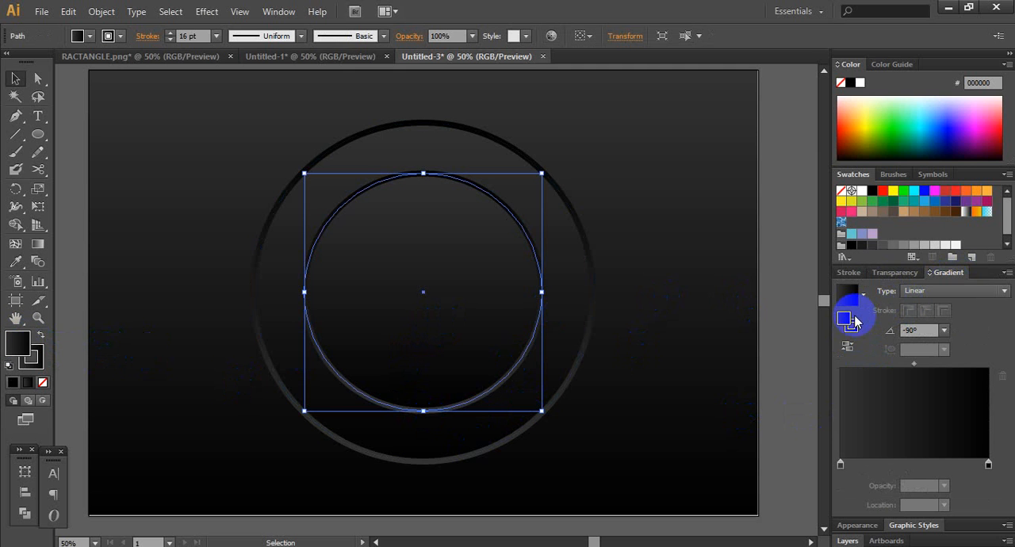
{"action": "left_click", "coordinate": [848, 347]}
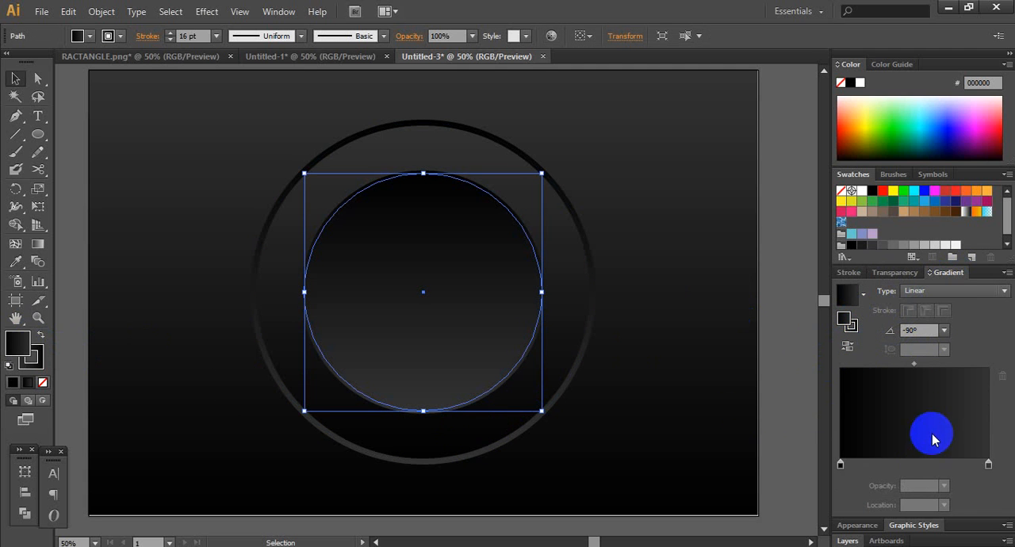
- Show the RGB sliders and lighten the end stop of the inner circle's fill gradient to 5E5E5E
{"action": "left_click", "coordinate": [987, 465]}
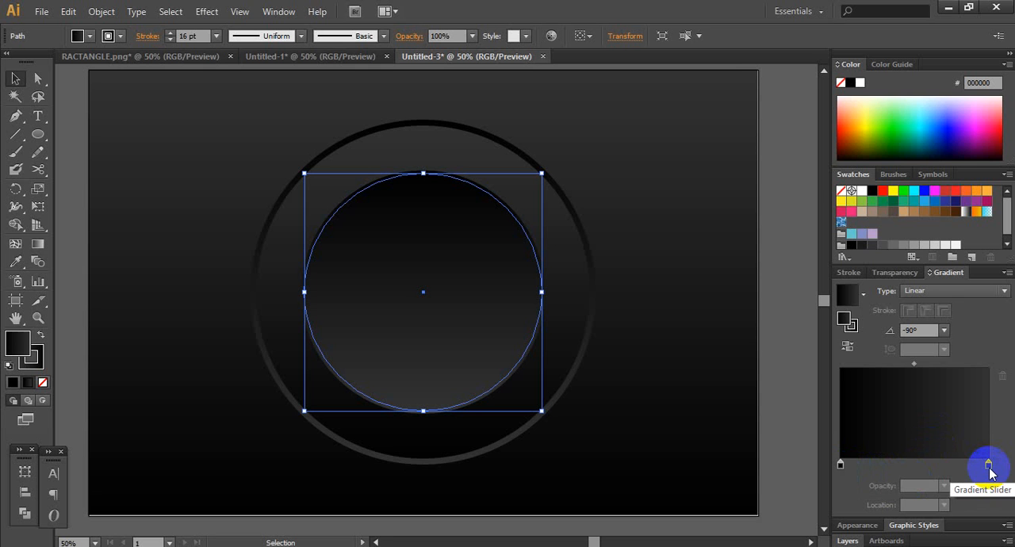
{"action": "left_click", "coordinate": [988, 466]}
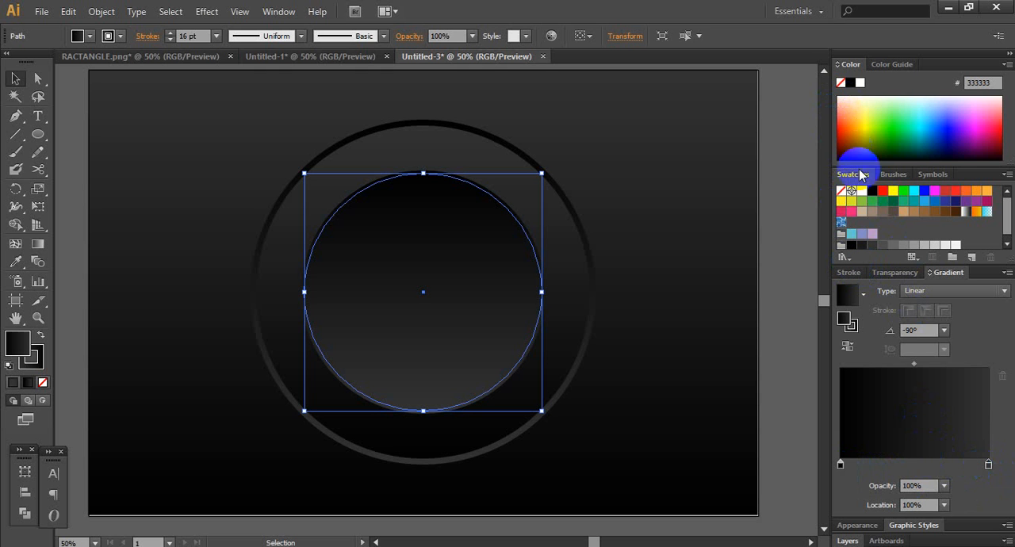
{"action": "left_click", "coordinate": [842, 66]}
{"action": "left_click", "coordinate": [842, 66]}
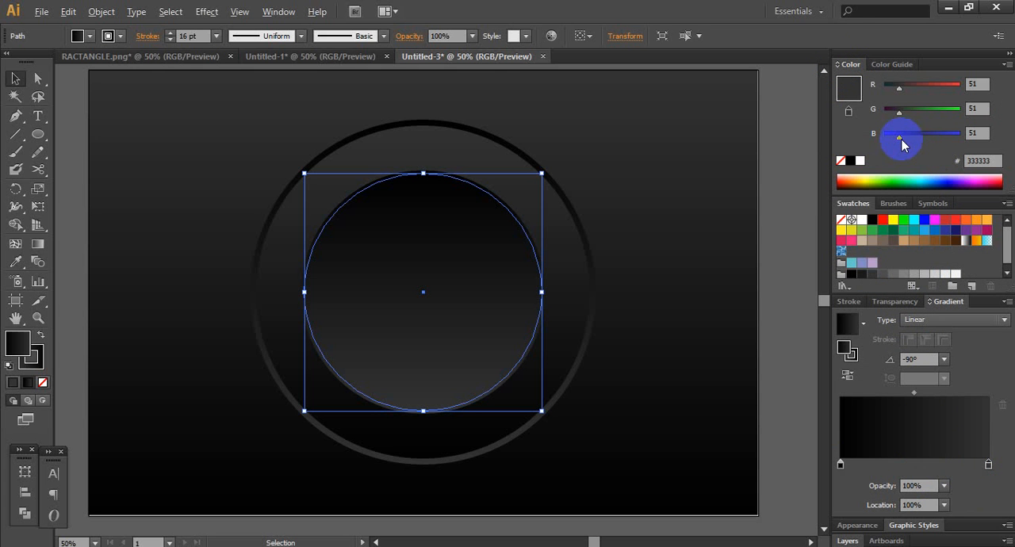
{"action": "left_click_drag", "start_coordinate": [899, 138], "coordinate": [913, 142]}
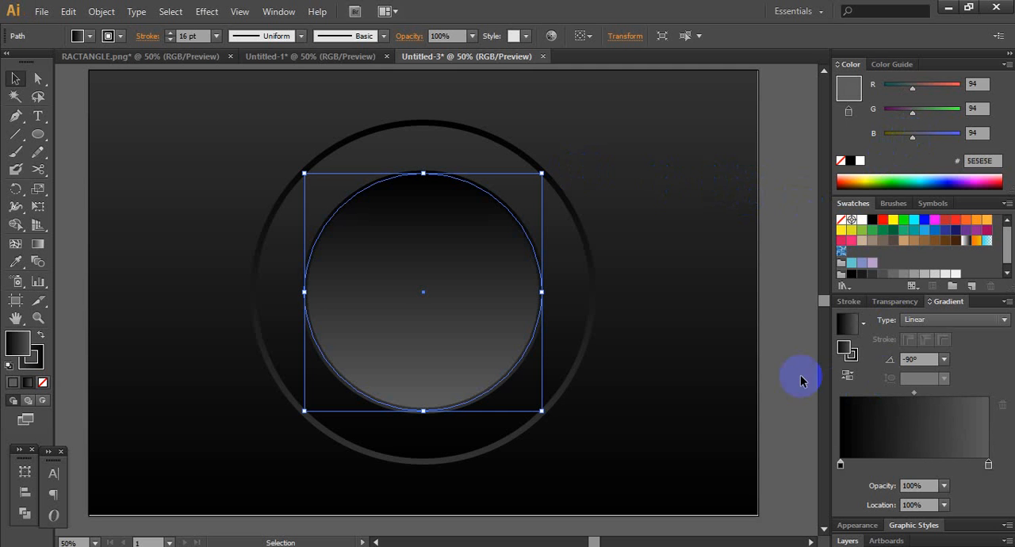
{"action": "left_click", "coordinate": [798, 279]}
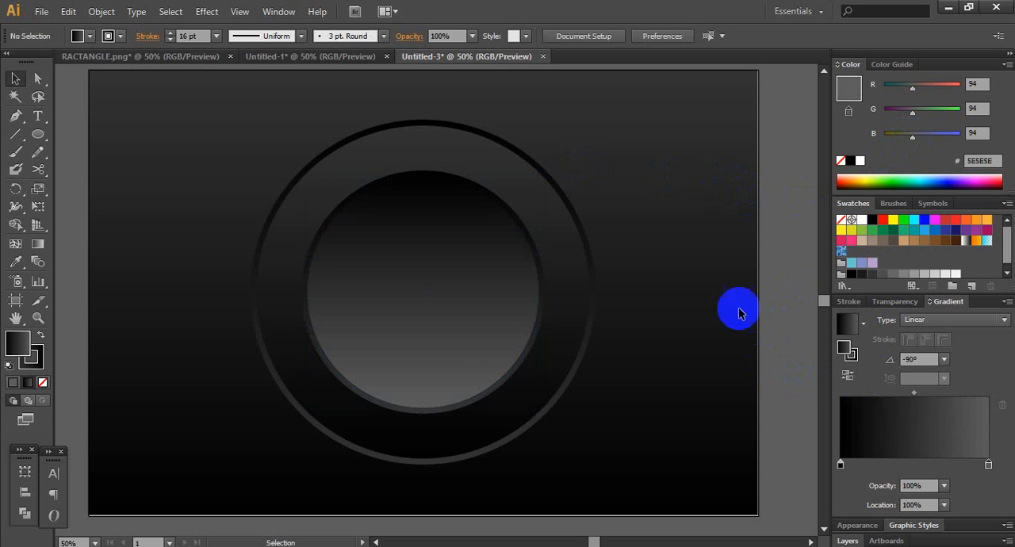
- Lighten the start stop of the inner circle's stroke gradient to 4C4C4C
{"action": "left_click", "coordinate": [487, 339]}
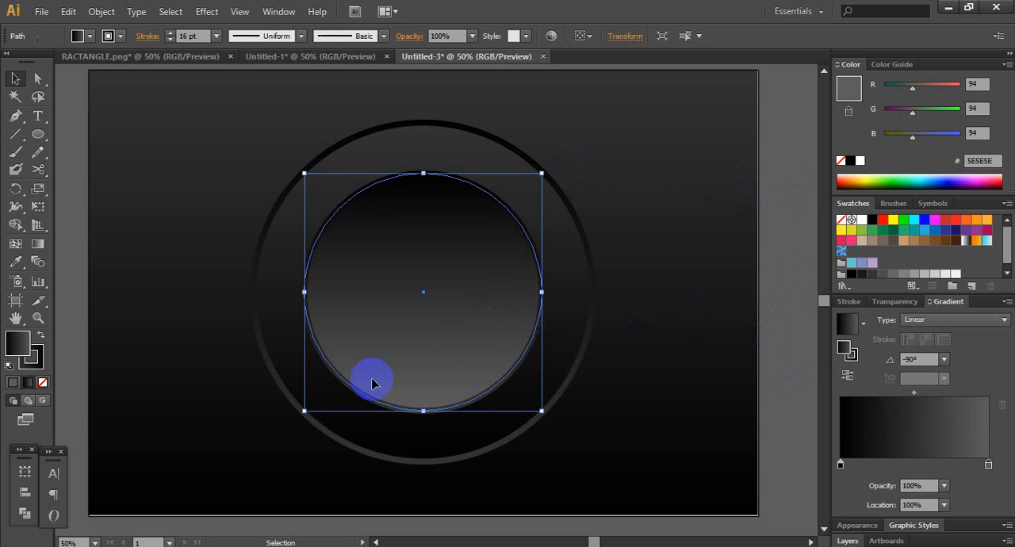
{"action": "left_click", "coordinate": [42, 362]}
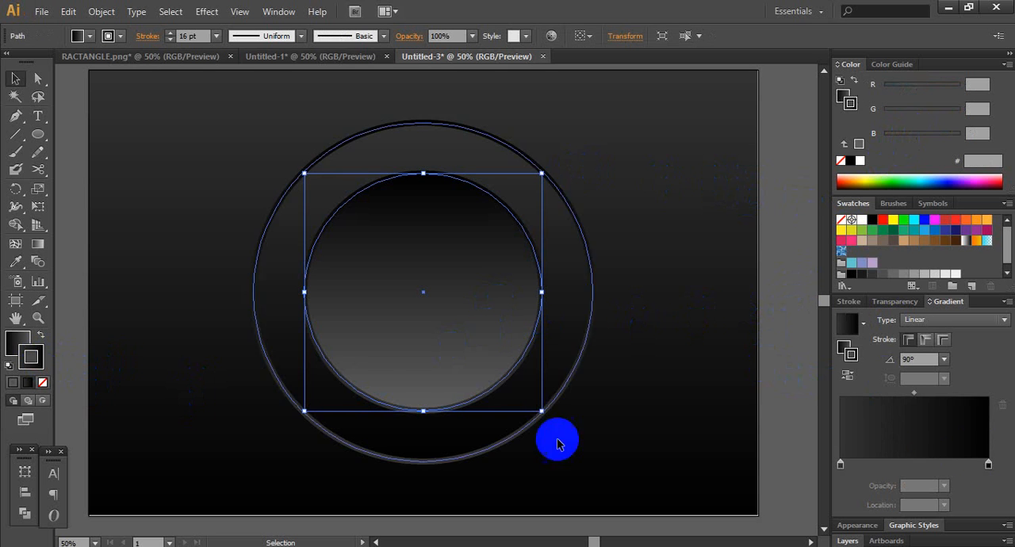
{"action": "left_click", "coordinate": [840, 464]}
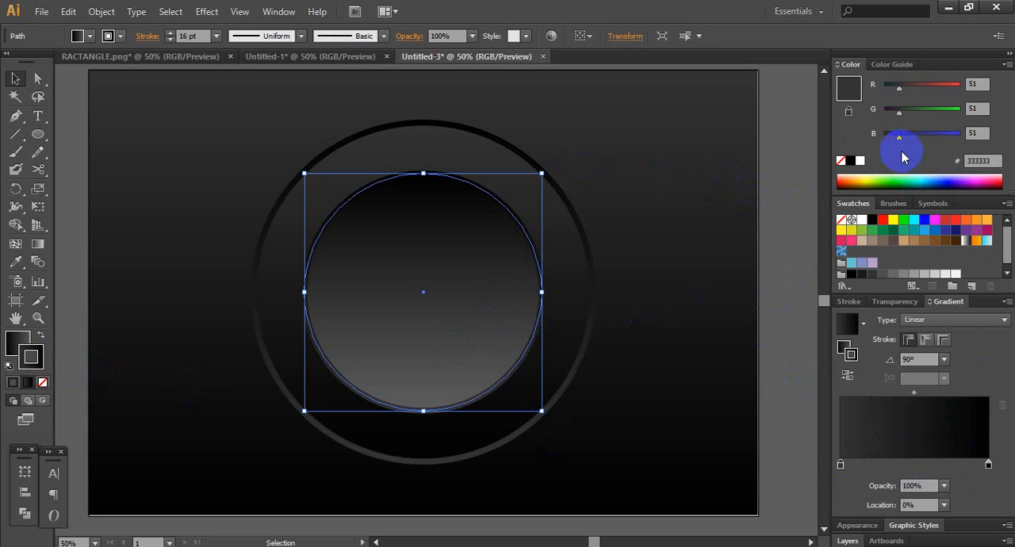
{"action": "left_click_drag", "start_coordinate": [900, 140], "coordinate": [907, 141]}
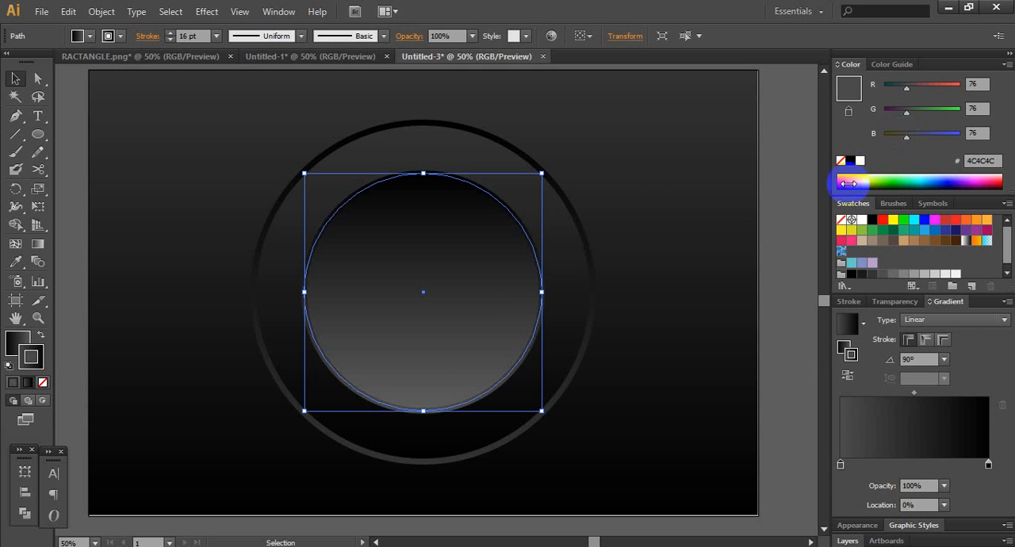
{"action": "left_click", "coordinate": [777, 255]}
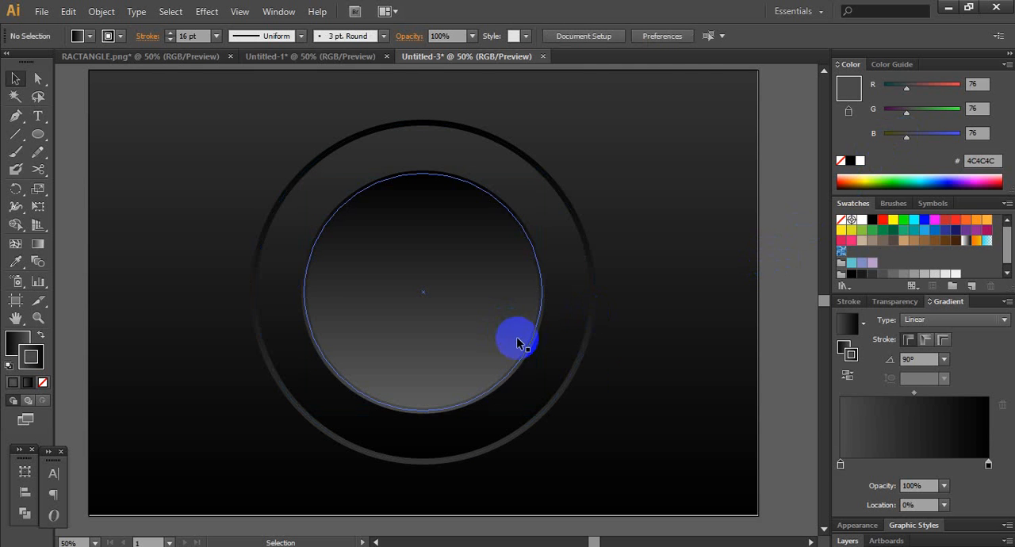
- Darken the start stop of the inner circle's stroke gradient to 3D3D3D
{"action": "left_click", "coordinate": [465, 320]}
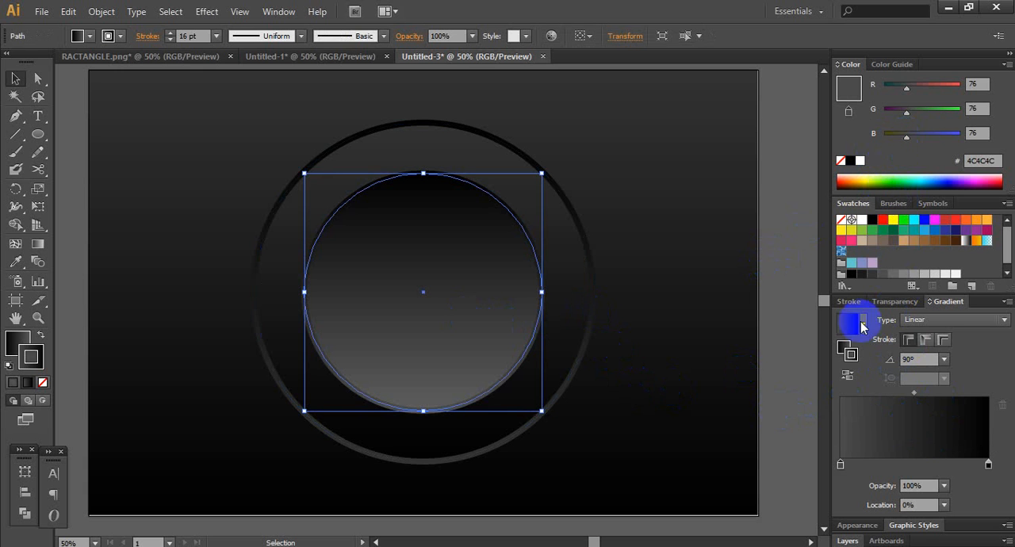
{"action": "left_click_drag", "start_coordinate": [908, 137], "coordinate": [896, 143]}
{"action": "left_click", "coordinate": [742, 168]}
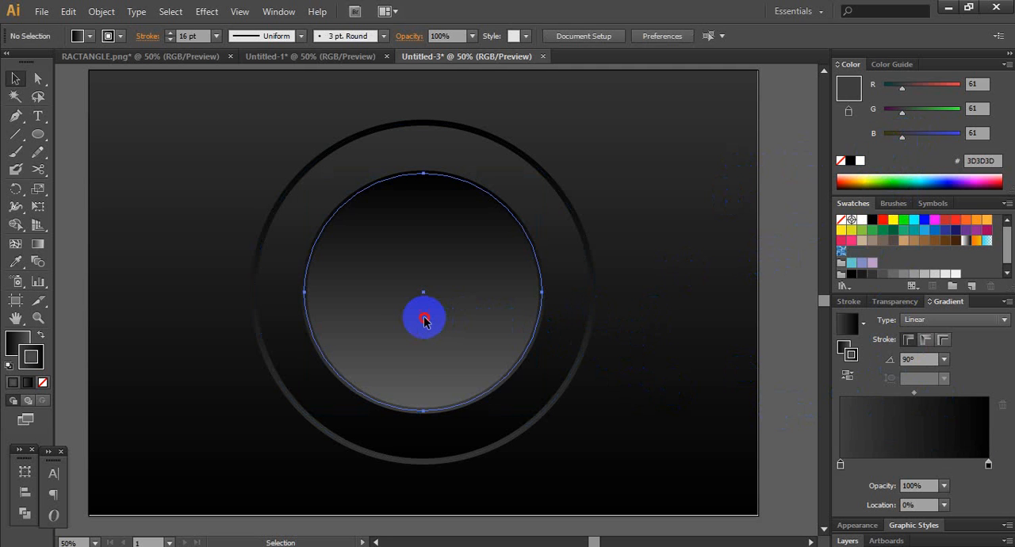
- Darken the end stop of the inner circle's fill gradient to 464646
{"action": "left_click", "coordinate": [424, 320]}
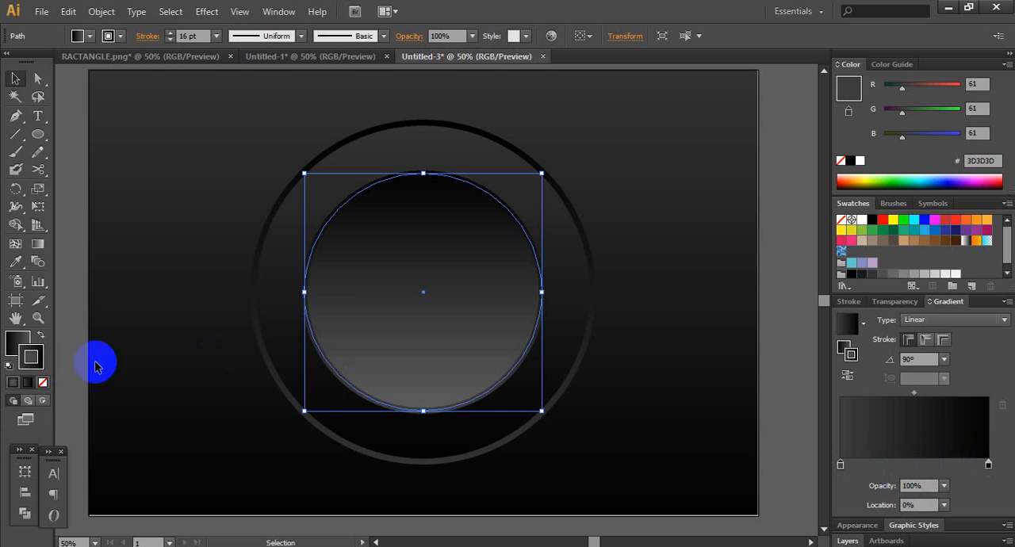
{"action": "left_click", "coordinate": [18, 342]}
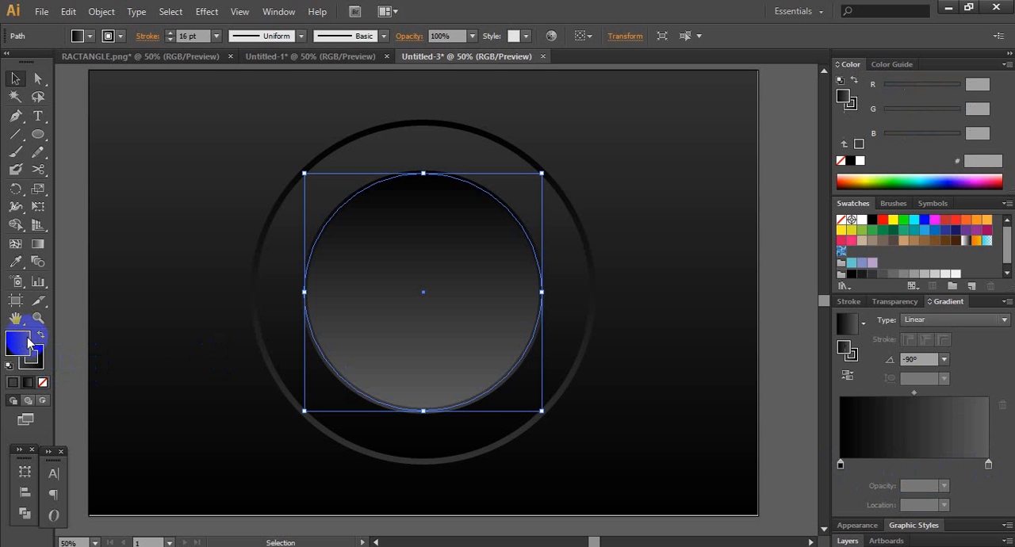
{"action": "left_click", "coordinate": [988, 464]}
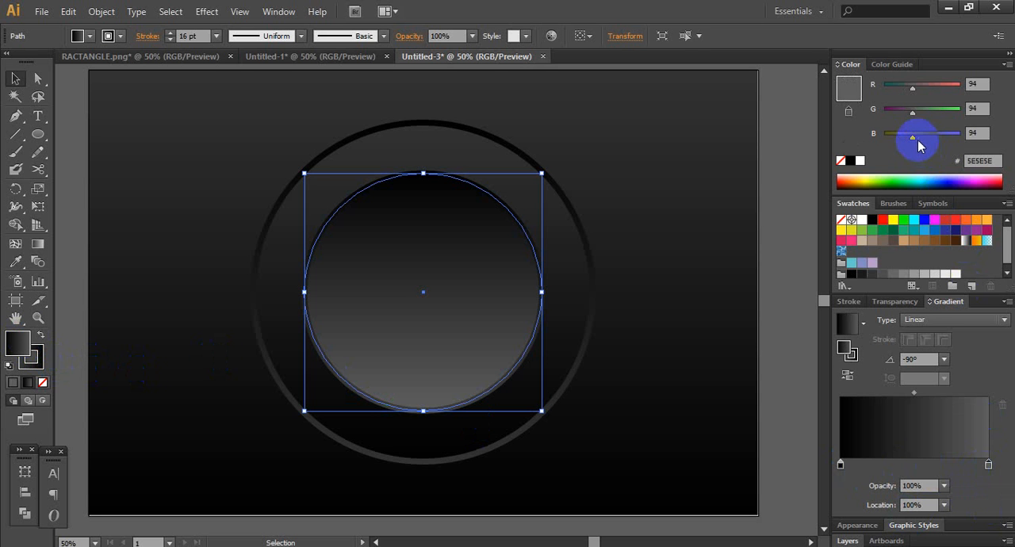
{"action": "left_click_drag", "start_coordinate": [913, 137], "coordinate": [904, 141]}
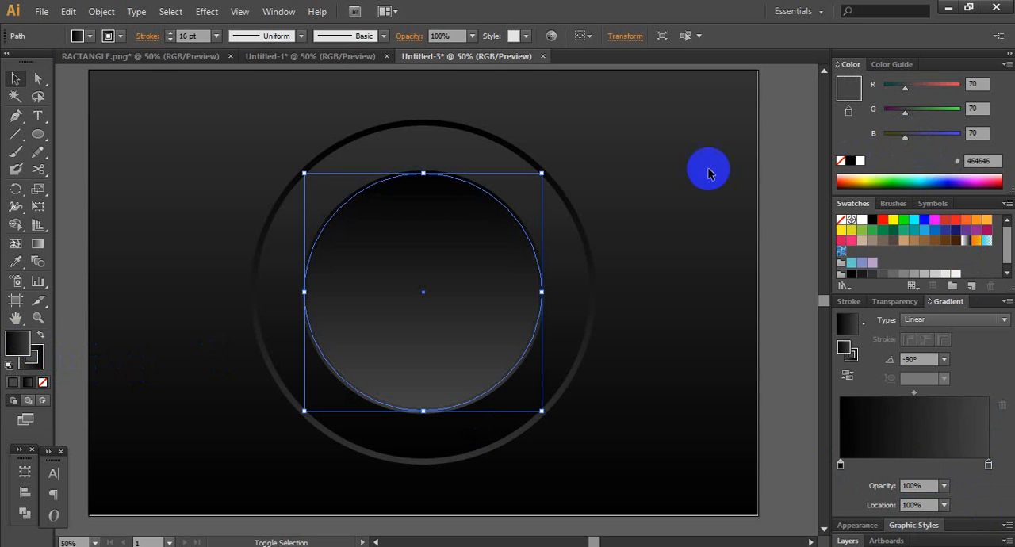
{"action": "left_click", "coordinate": [762, 174]}
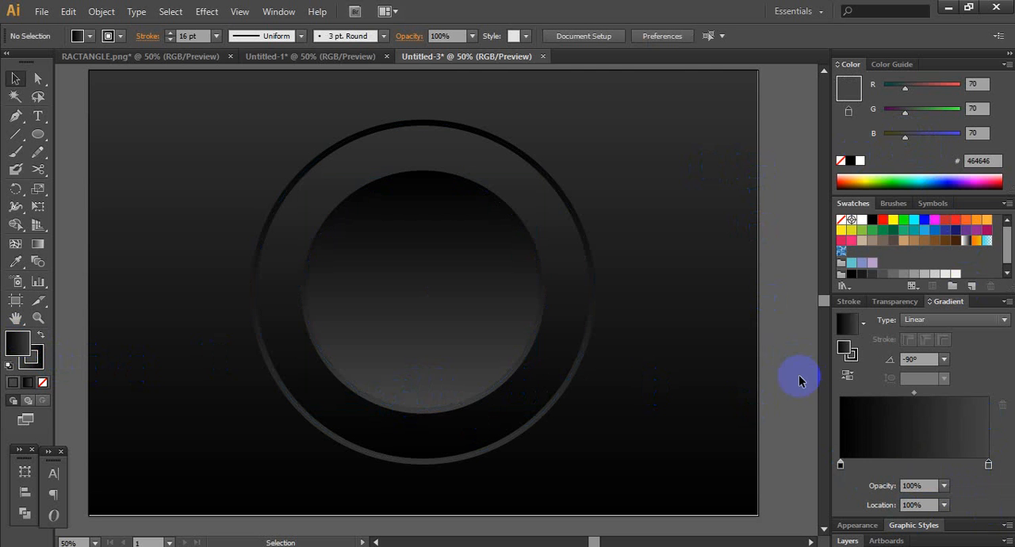
- Move the start stop of the inner circle's stroke gradient to a location of about 3%
{"action": "left_click", "coordinate": [462, 405]}
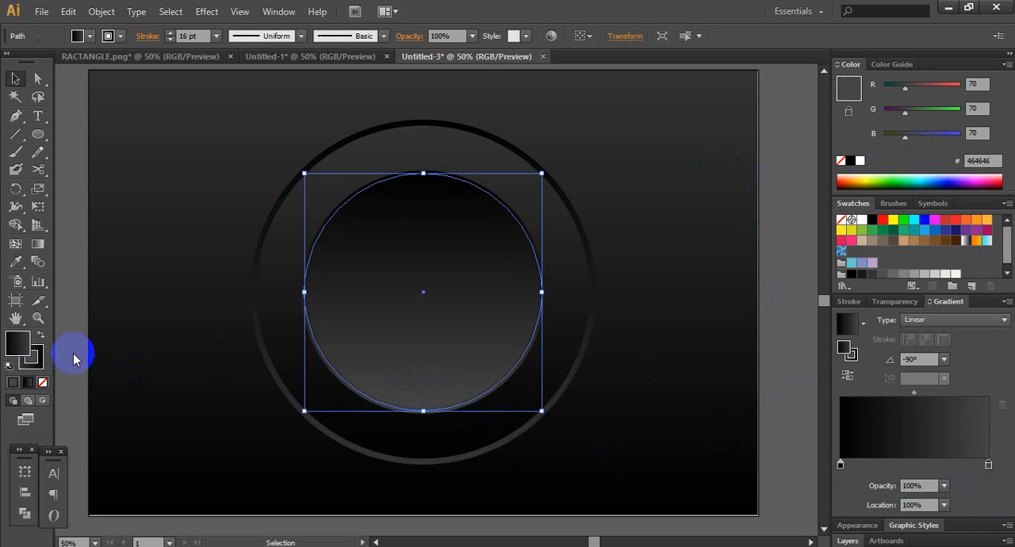
{"action": "left_click", "coordinate": [44, 357]}
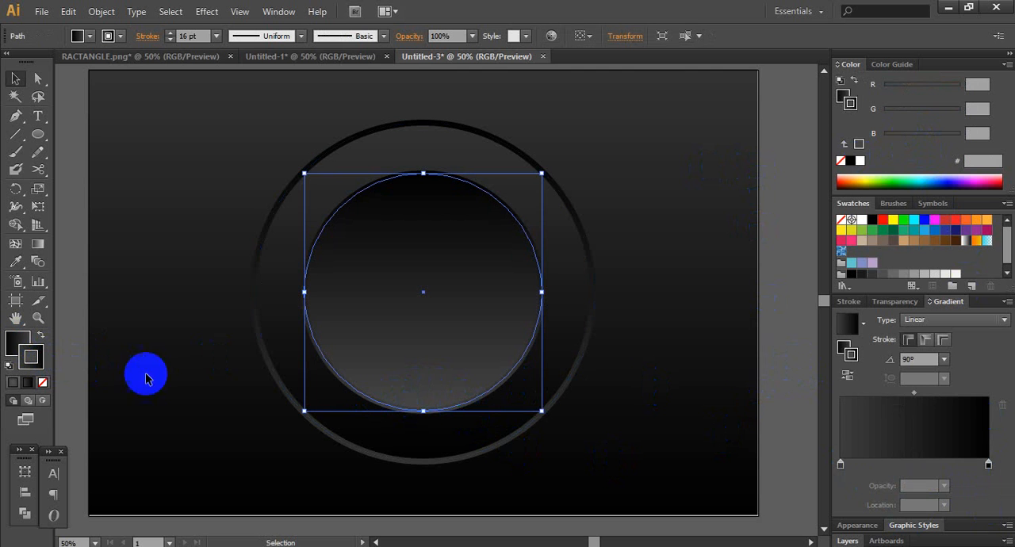
{"action": "left_click", "coordinate": [840, 465]}
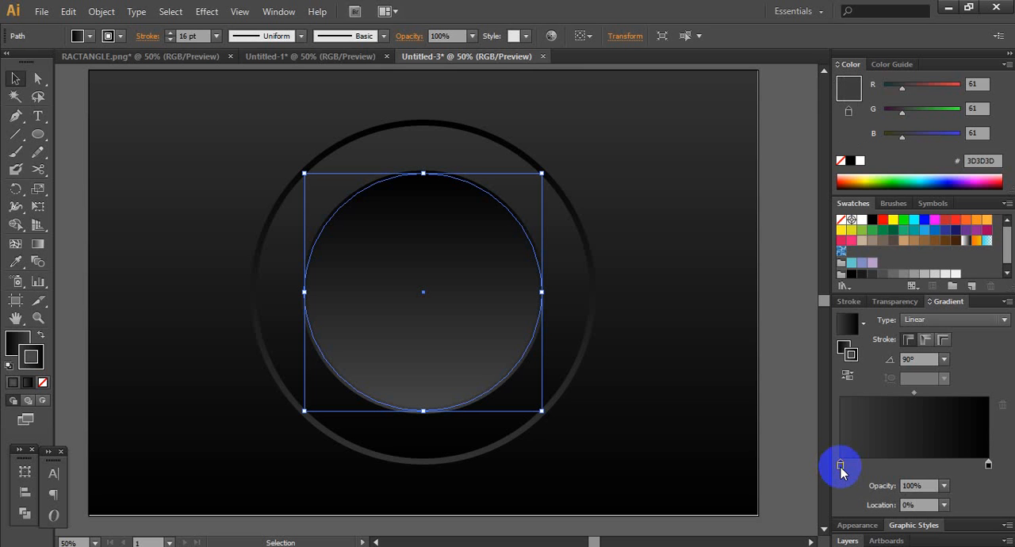
{"action": "left_click_drag", "start_coordinate": [840, 466], "coordinate": [844, 469]}
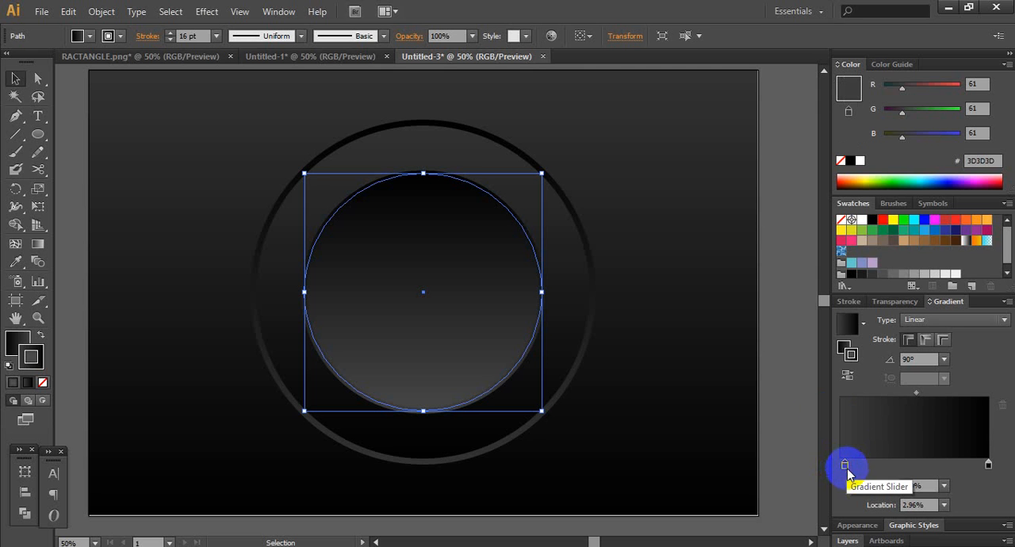
{"action": "left_click", "coordinate": [790, 318]}
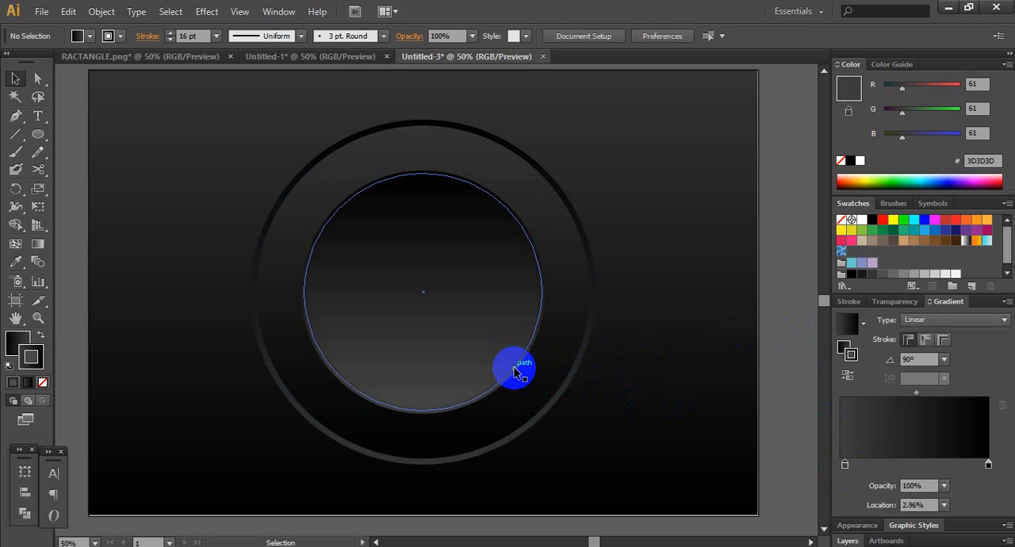
- Lighten the start stop of the inner circle's stroke gradient to 797979
{"action": "left_click", "coordinate": [514, 370]}
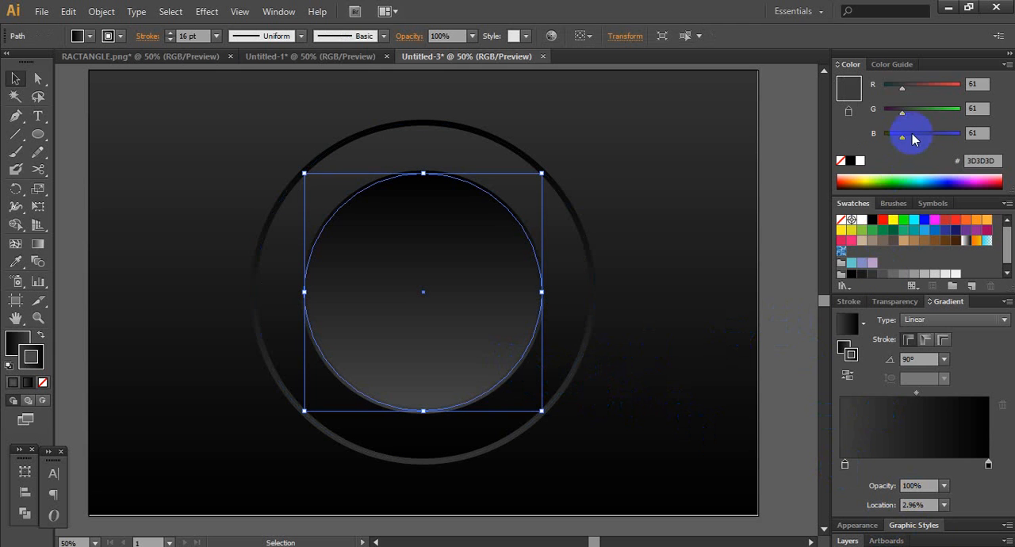
{"action": "left_click_drag", "start_coordinate": [902, 137], "coordinate": [921, 139]}
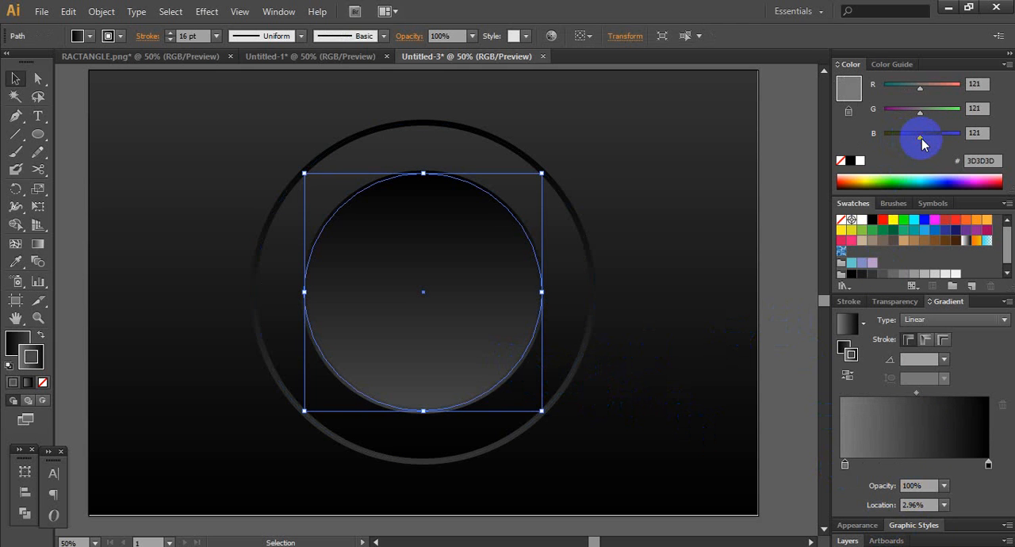
{"action": "left_click", "coordinate": [789, 208]}
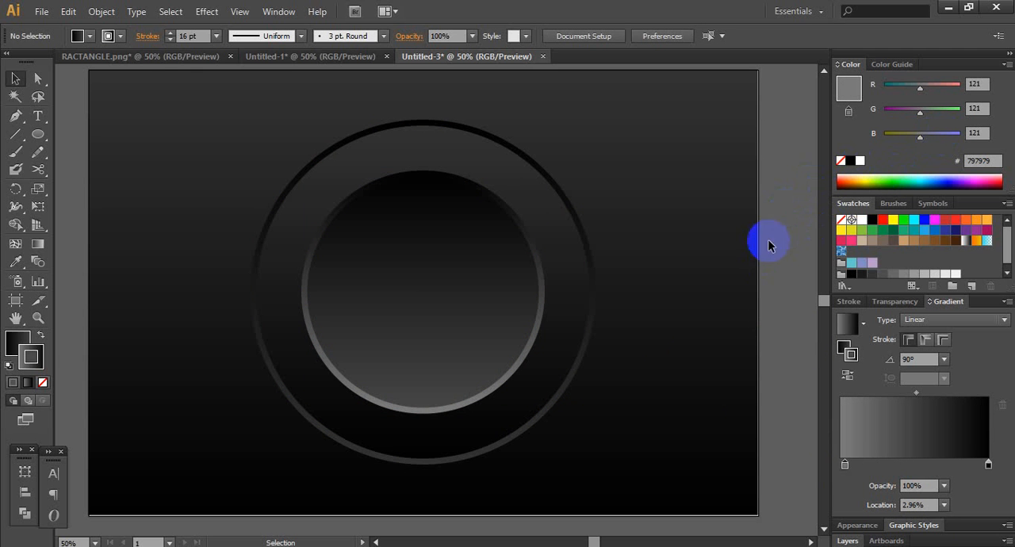
- Try darkening the start stop of the inner circle's stroke gradient to 5B5B5B
{"action": "left_click", "coordinate": [844, 466]}
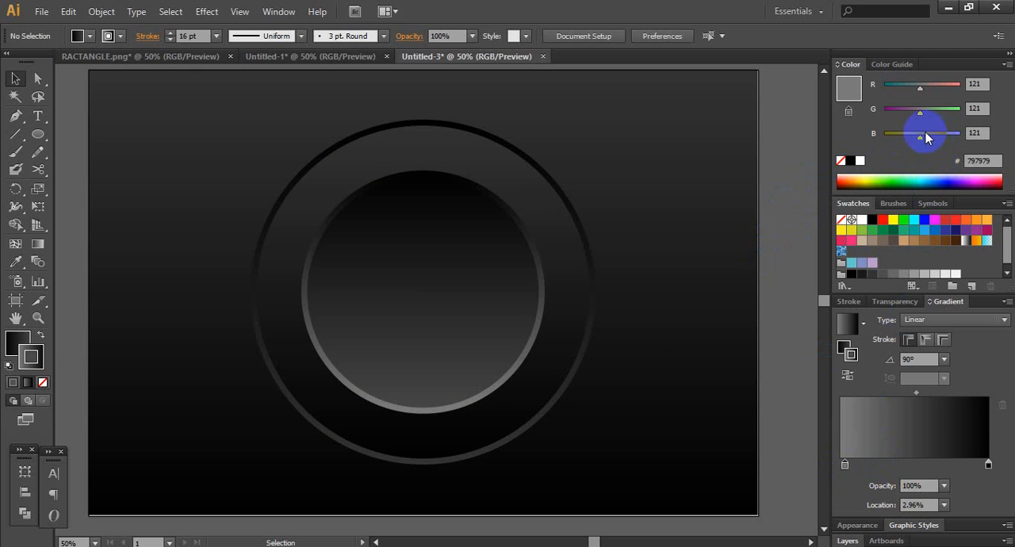
{"action": "left_click", "coordinate": [491, 282]}
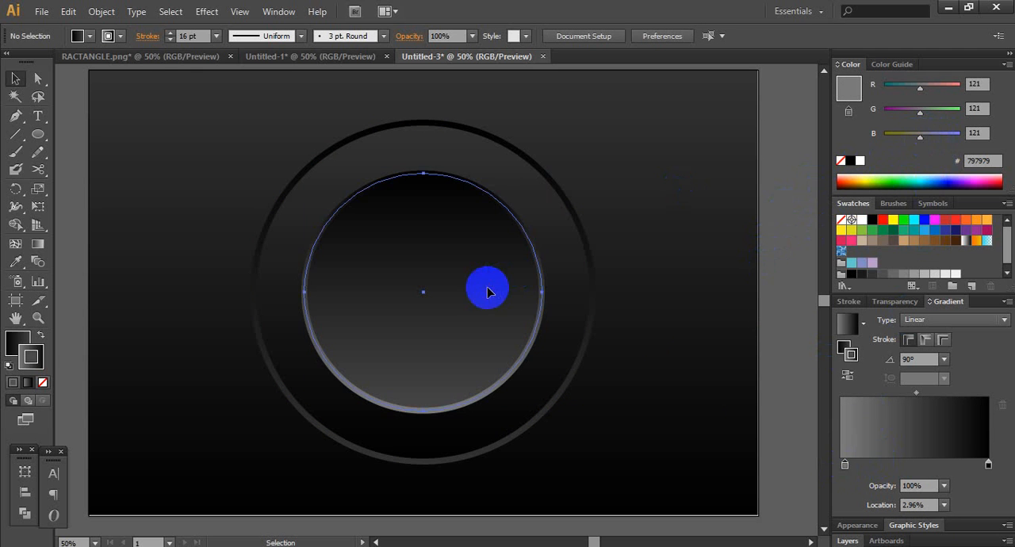
{"action": "left_click", "coordinate": [844, 466]}
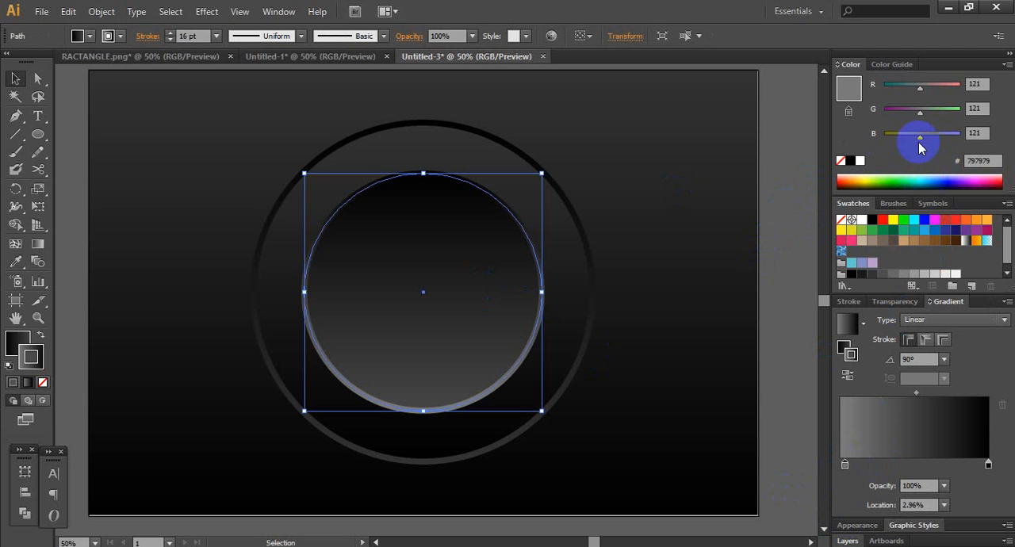
{"action": "left_click_drag", "start_coordinate": [917, 136], "coordinate": [913, 141]}
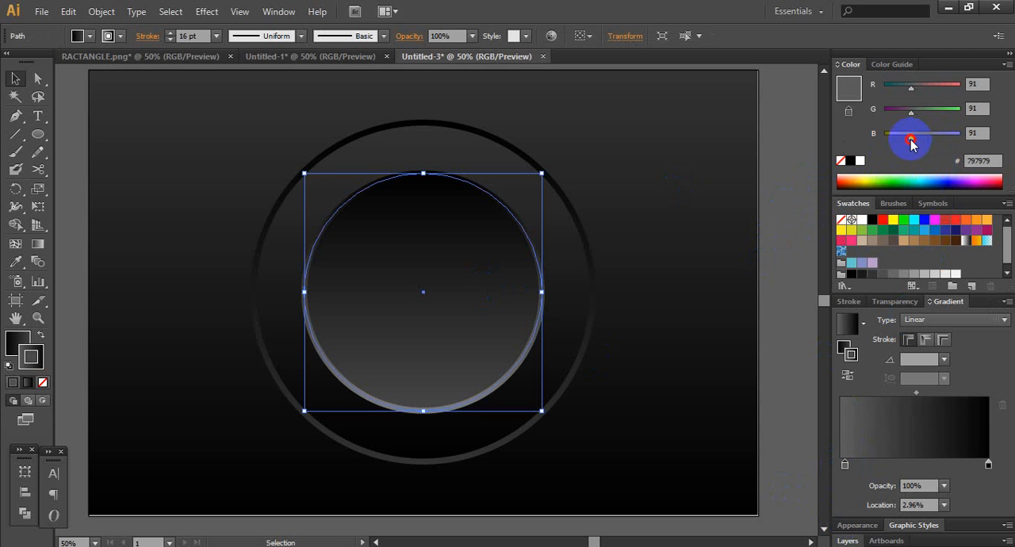
{"action": "left_click", "coordinate": [796, 186]}
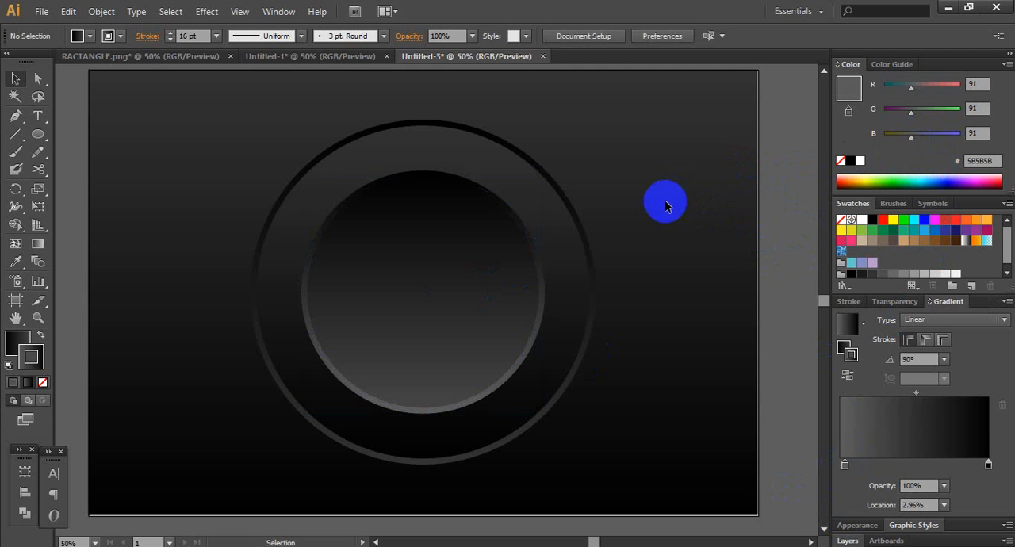
- Try moving the start stop of the outer circle's stroke gradient to a location of about 88%, and undo the change
{"action": "left_click", "coordinate": [550, 219]}
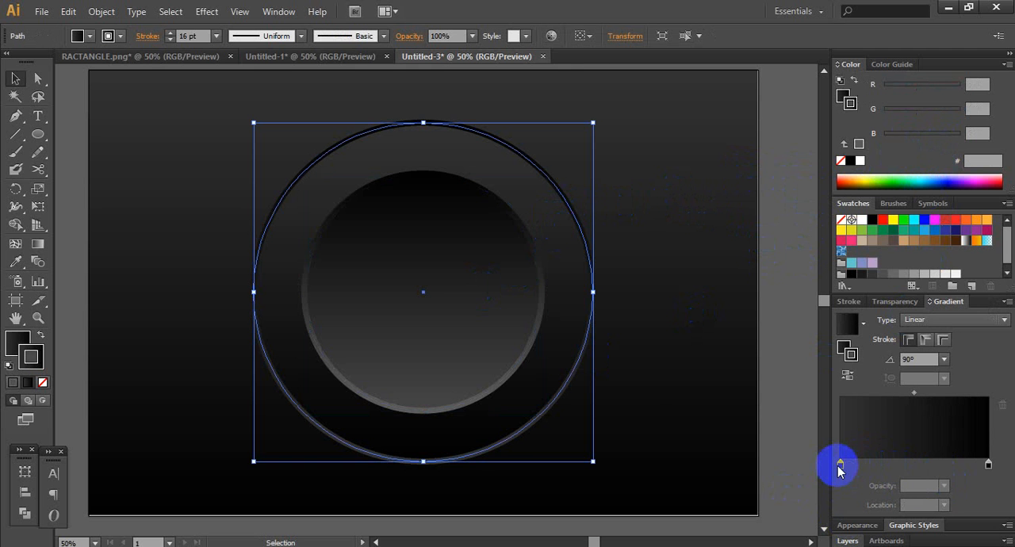
{"action": "left_click_drag", "start_coordinate": [840, 468], "coordinate": [966, 480]}
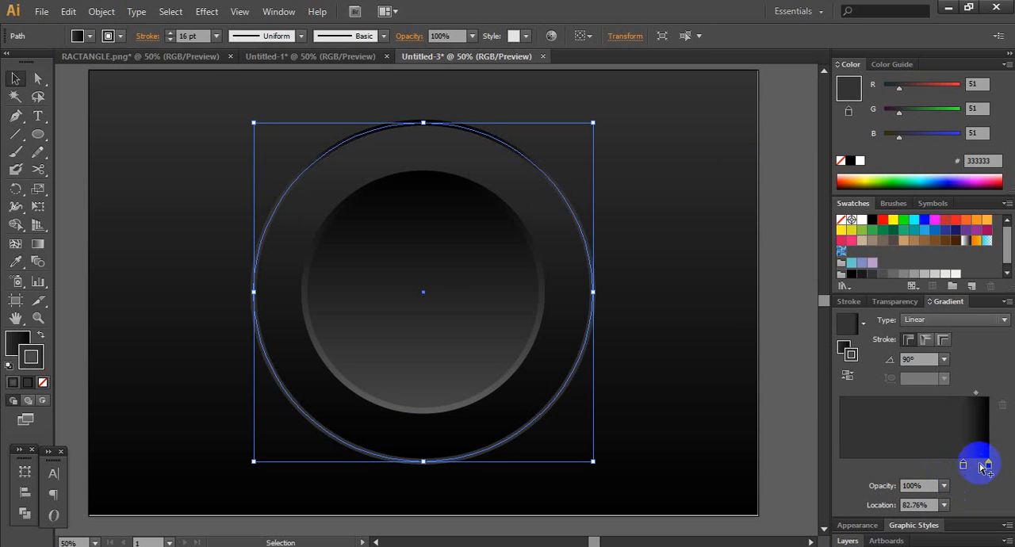
{"action": "left_click_drag", "start_coordinate": [966, 464], "coordinate": [975, 470]}
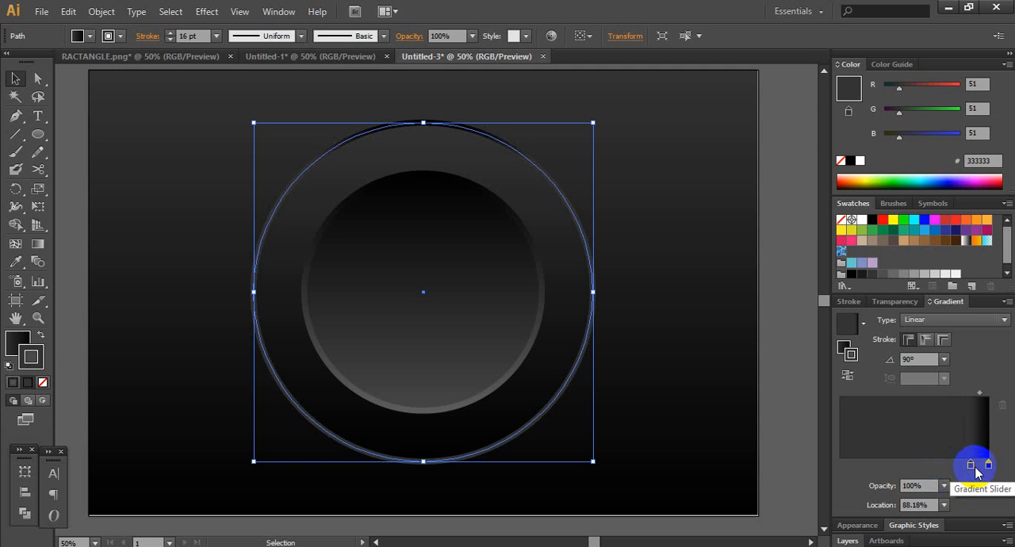
{"action": "key", "text": "ctrl+z"}
{"action": "key", "text": "ctrl+z"}
{"action": "key", "text": "ctrl+z"}
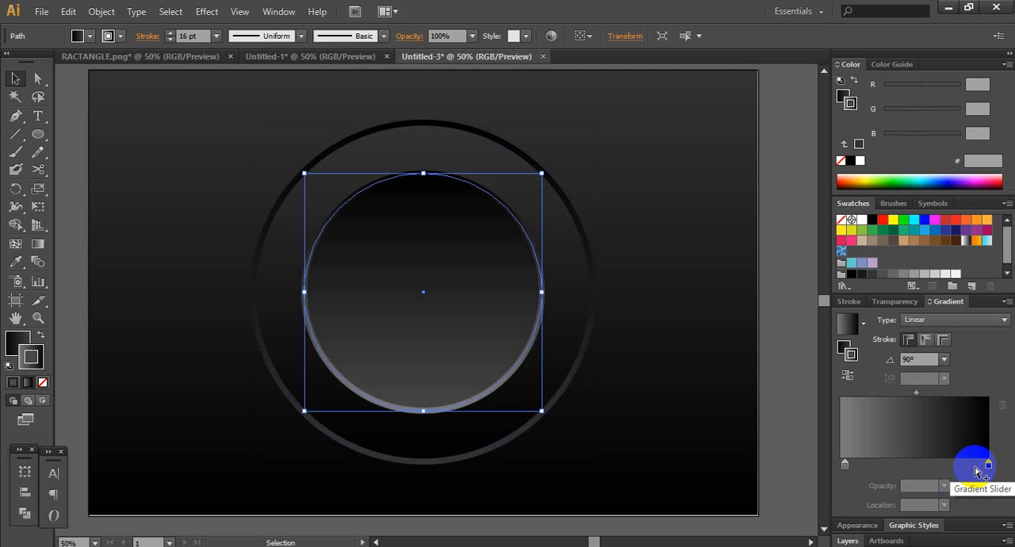
{"action": "key", "text": "ctrl+z"}
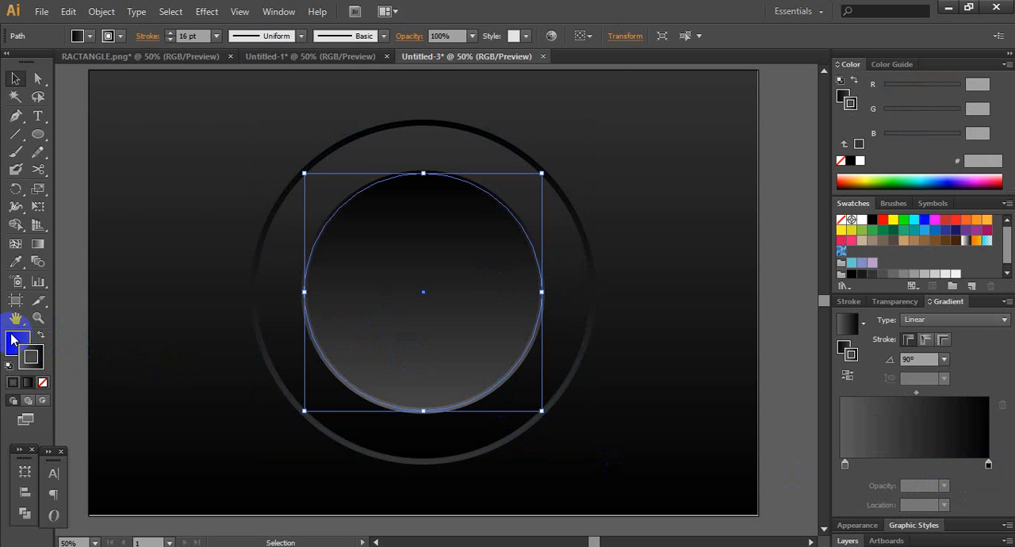
- Try swapping the outer circle's fill and stroke, and swap them back
{"action": "left_click", "coordinate": [562, 250], "text": "shift"}
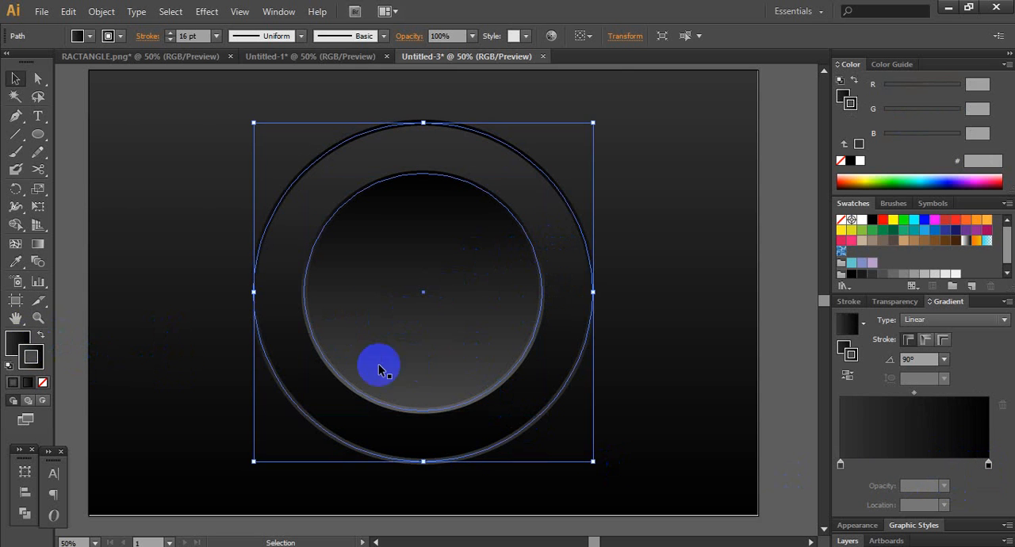
{"action": "left_click", "coordinate": [42, 338]}
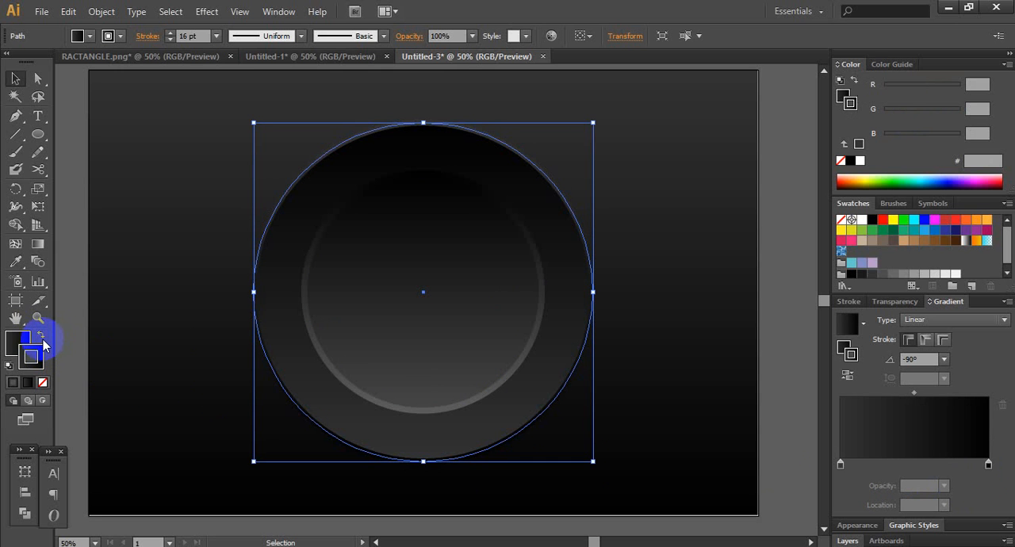
{"action": "left_click", "coordinate": [43, 339]}
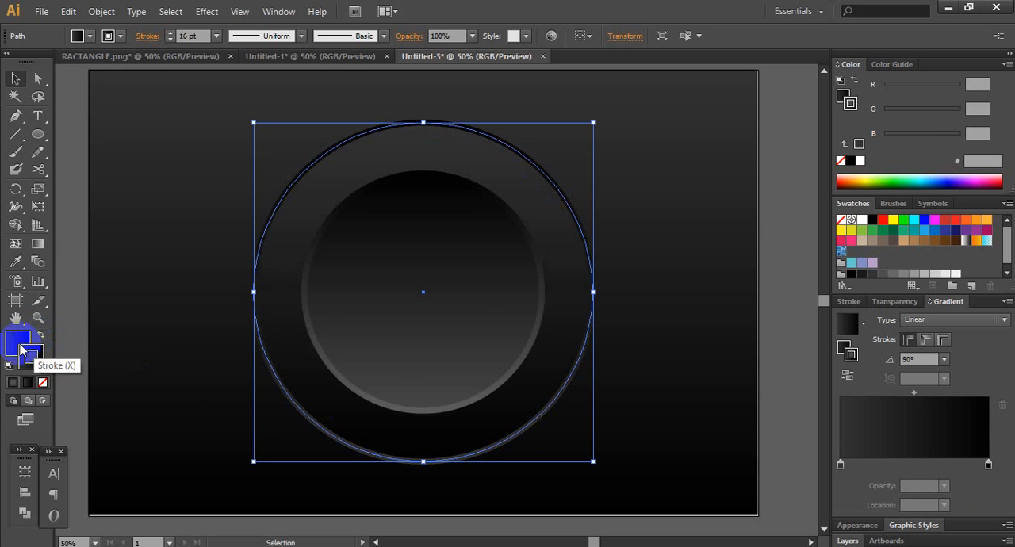
- Try moving the start stop of the outer circle's fill gradient to about 82%, and undo back to before the inner stroke was darkened
{"action": "left_click", "coordinate": [10, 341]}
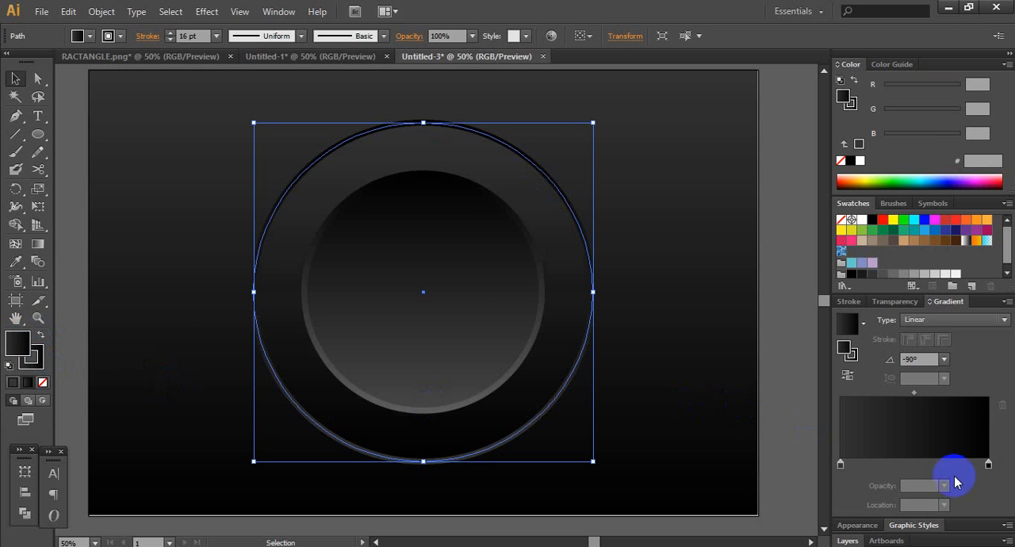
{"action": "left_click", "coordinate": [841, 465]}
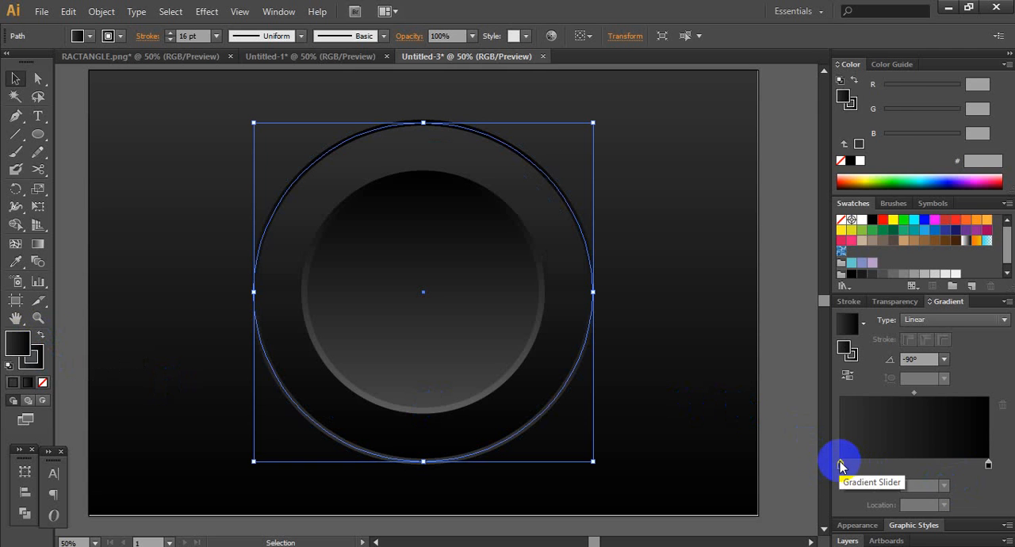
{"action": "left_click_drag", "start_coordinate": [841, 465], "coordinate": [962, 467]}
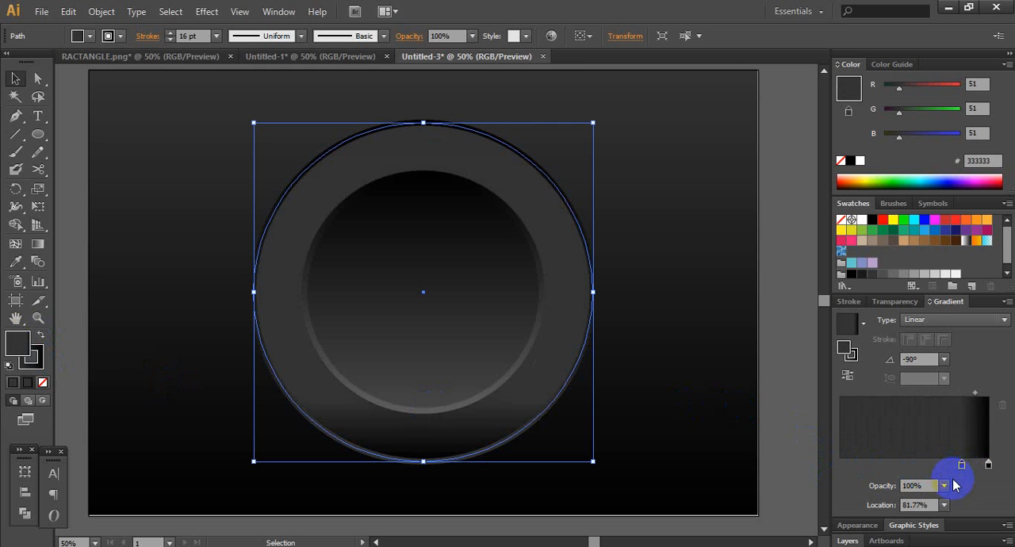
{"action": "key", "text": "ctrl+z"}
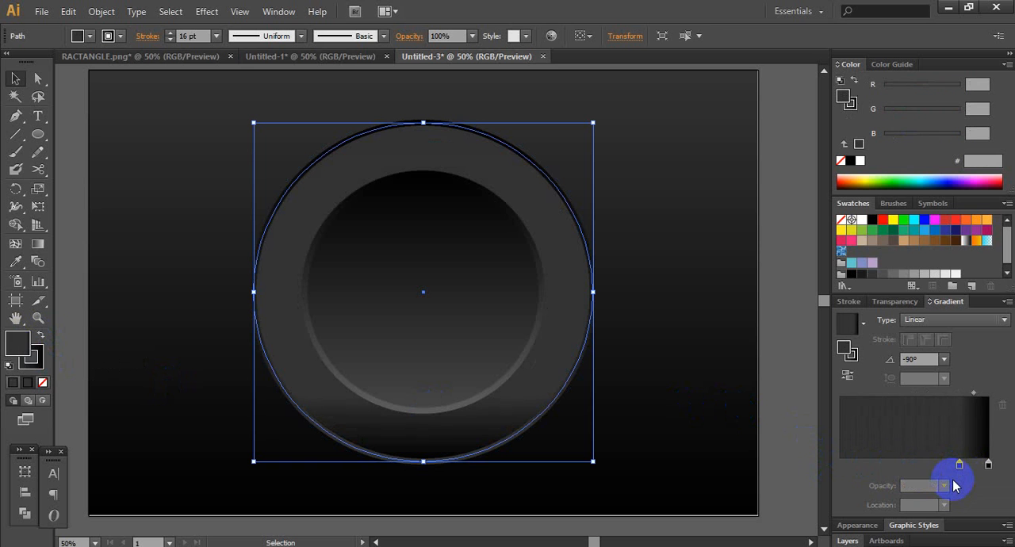
{"action": "key", "text": "ctrl+z"}
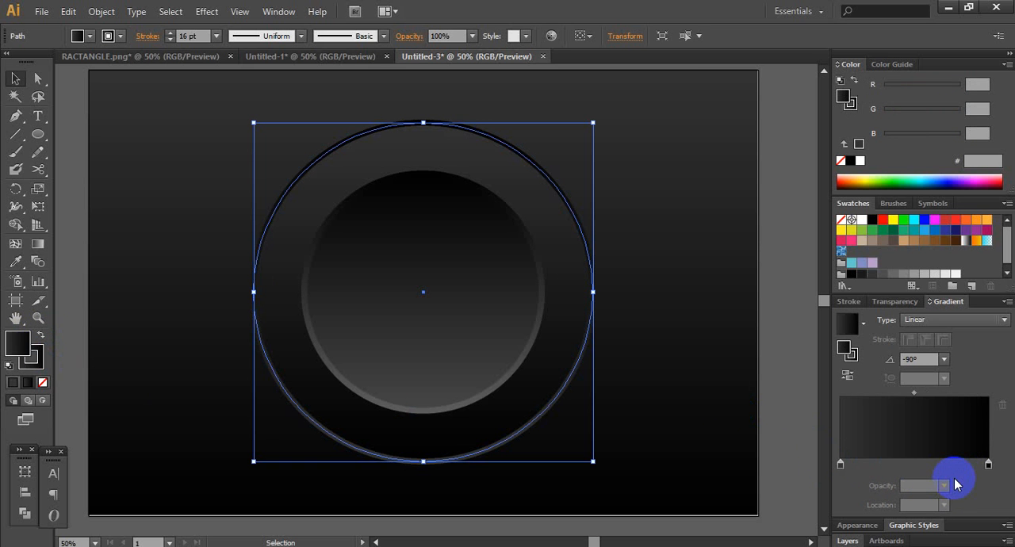
{"action": "key", "text": "ctrl+z"}
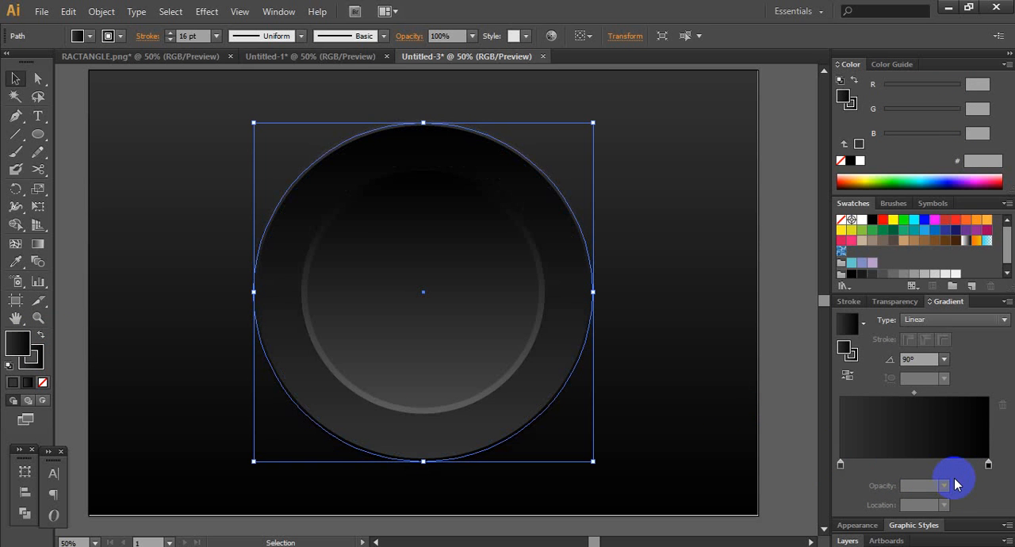
{"action": "key", "text": "ctrl+z"}
{"action": "key", "text": "ctrl+z"}
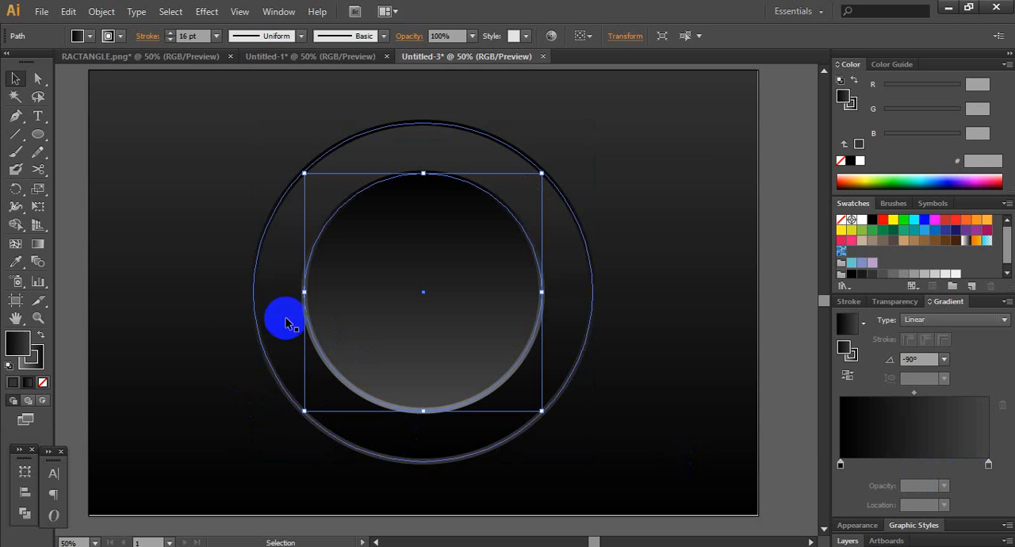
- Move the start stop of the outer circle's fill gradient to about 77% and add a black stop at 66.5%
{"action": "left_click", "coordinate": [188, 270]}
{"action": "left_click", "coordinate": [278, 283]}
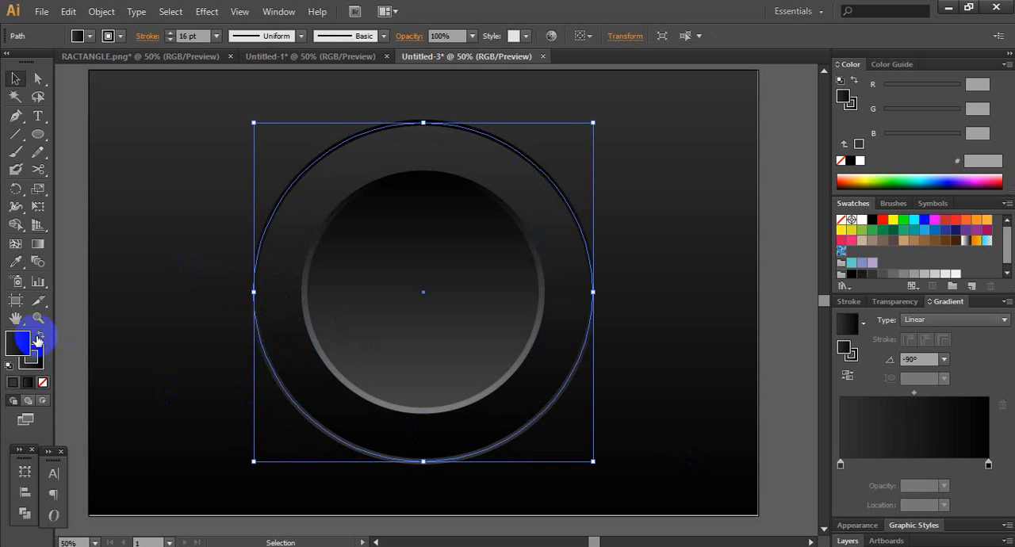
{"action": "left_click_drag", "start_coordinate": [840, 464], "coordinate": [955, 465]}
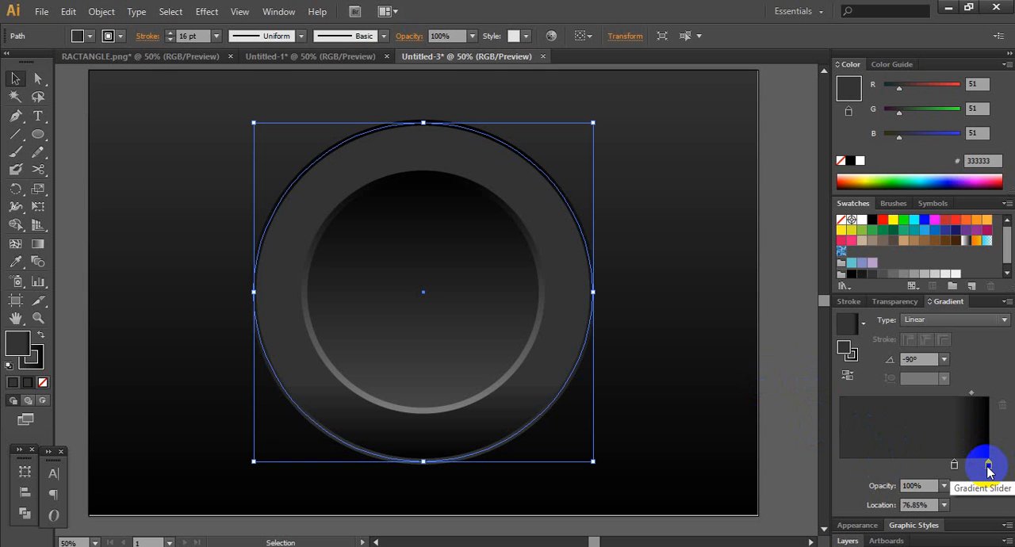
{"action": "left_click_drag", "start_coordinate": [987, 466], "coordinate": [941, 472]}
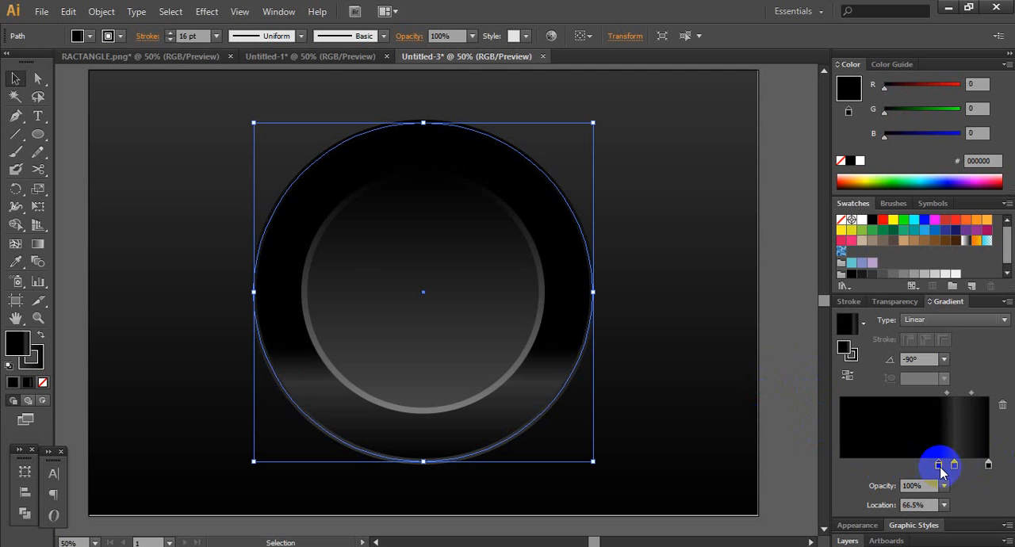
- Make the outer circle's fill gradient Radial and colour its middle stop RGB Green (00FF00)
{"action": "left_click", "coordinate": [933, 320]}
{"action": "left_click", "coordinate": [930, 343]}
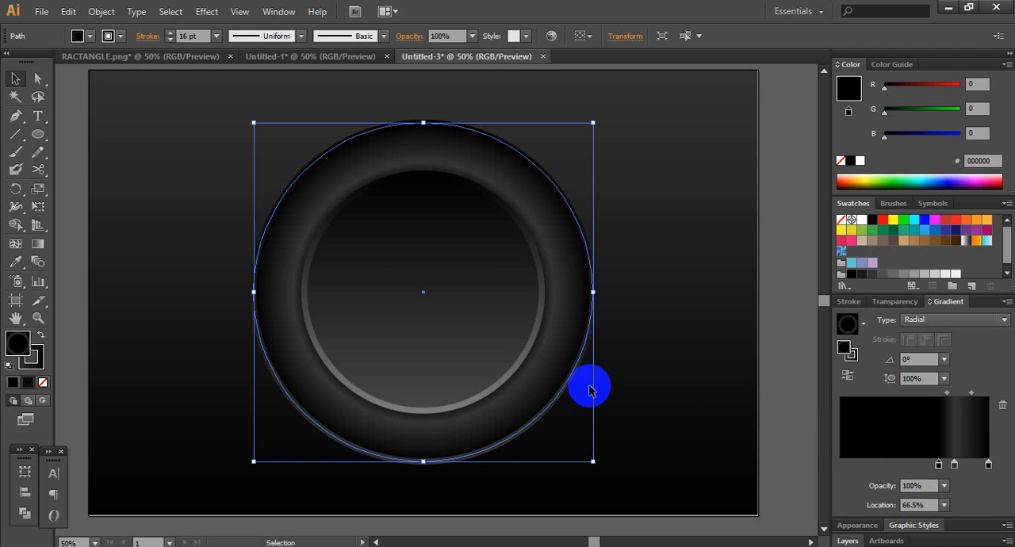
{"action": "left_click", "coordinate": [954, 466]}
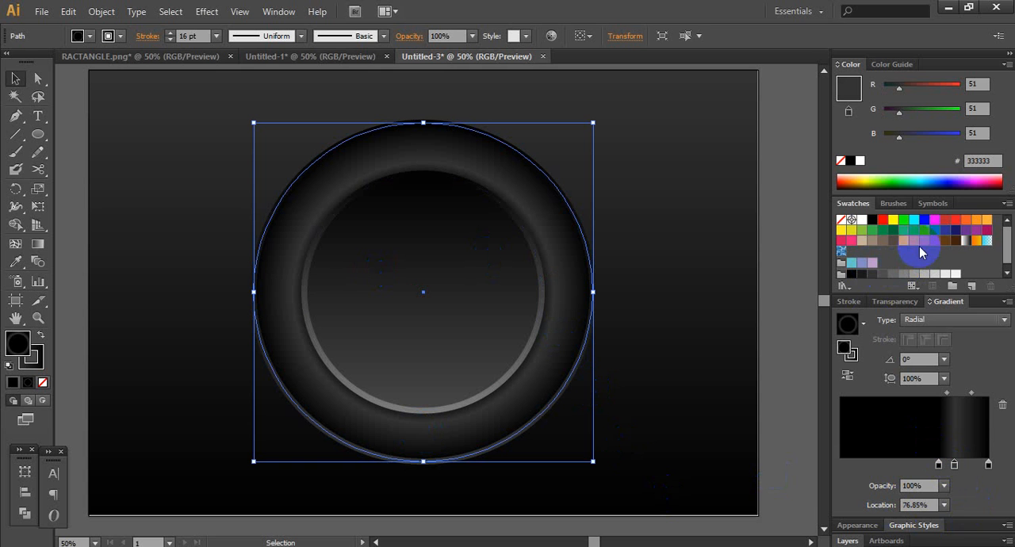
{"action": "left_click", "coordinate": [903, 221]}
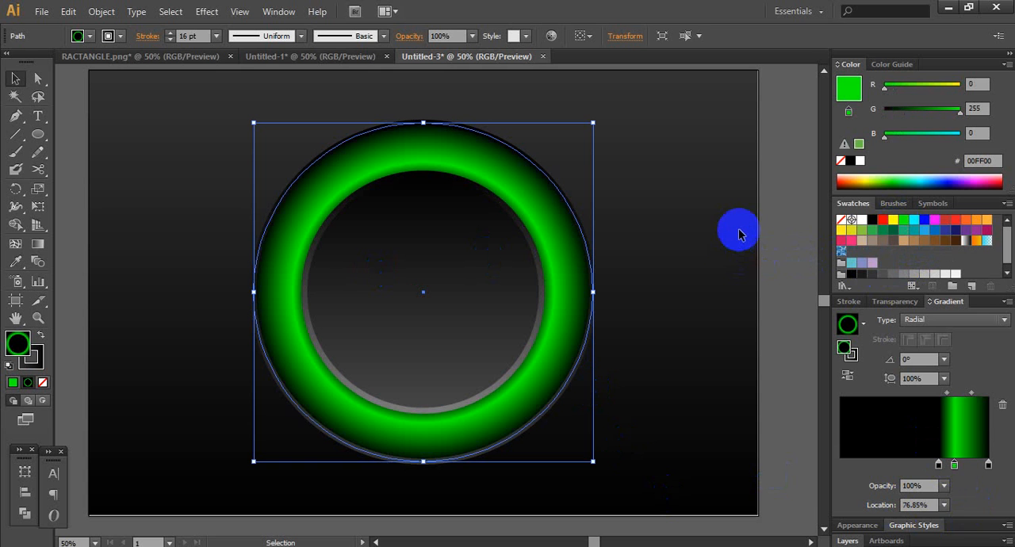
{"action": "left_click", "coordinate": [801, 222]}
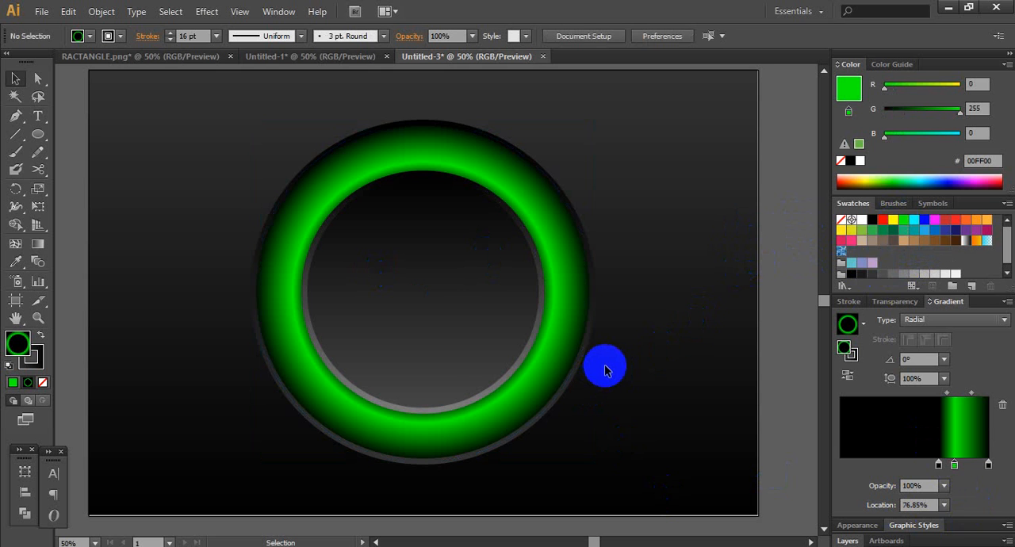
- Create a copy of the inner circle scaled uniformly to 35%
{"action": "left_click", "coordinate": [450, 301]}
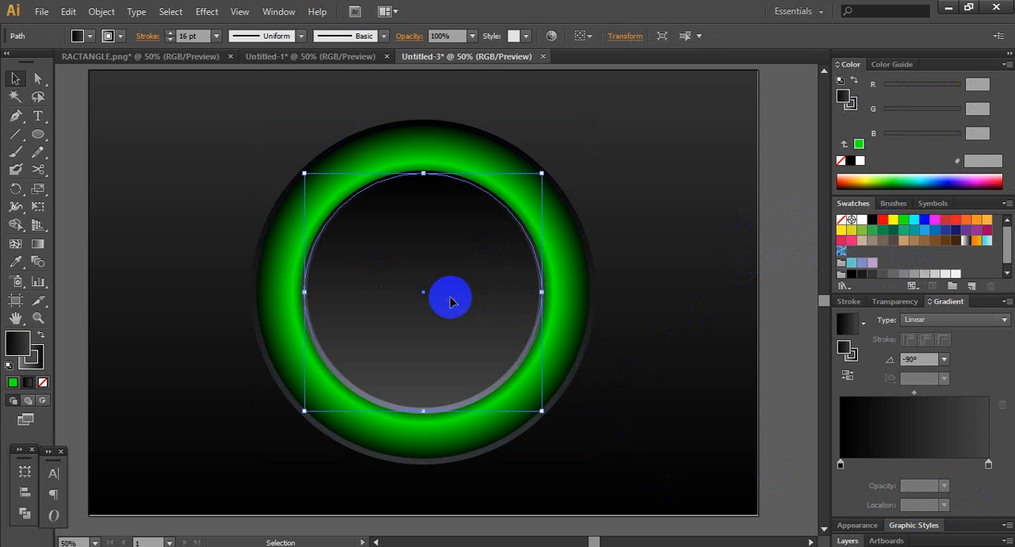
{"action": "double_click", "coordinate": [36, 190]}
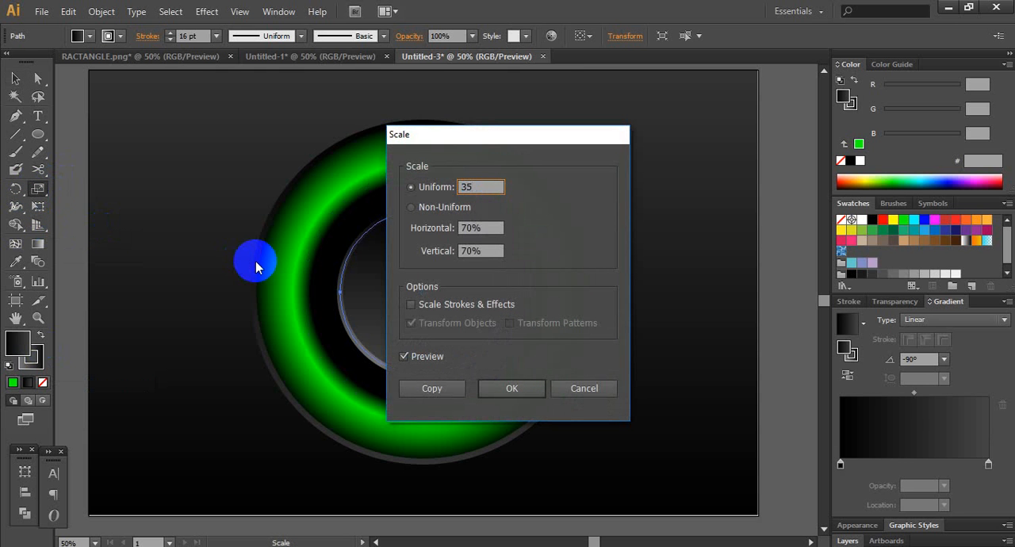
{"action": "left_click", "coordinate": [417, 388]}
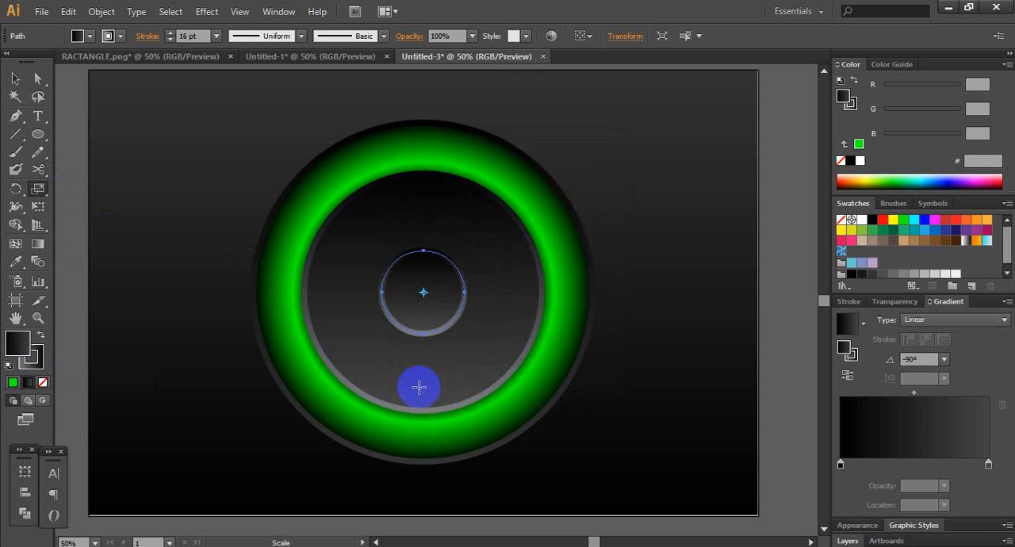
- Remove the small circle's fill and set its stroke to RGB Green (00FF00)
{"action": "left_click", "coordinate": [42, 382]}
{"action": "left_click", "coordinate": [42, 363]}
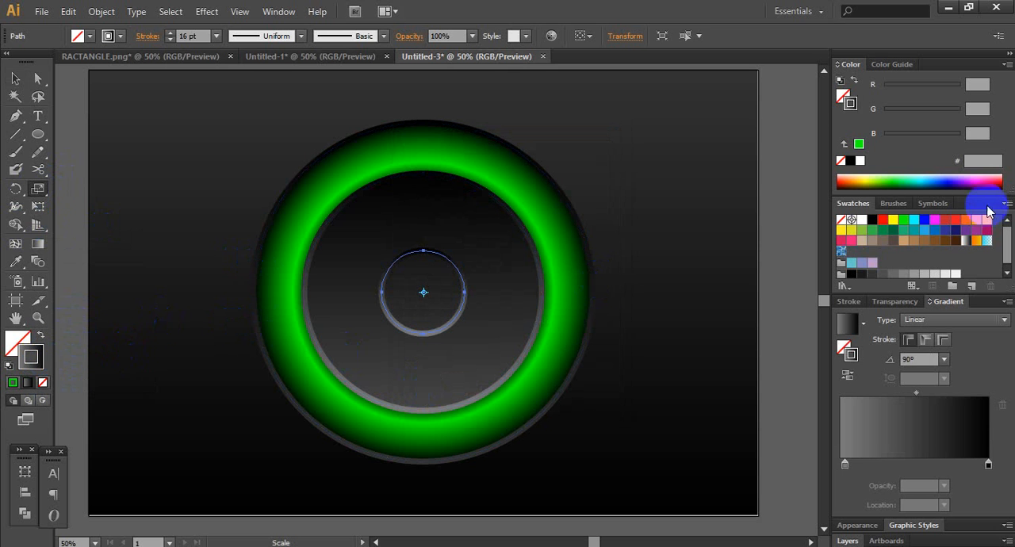
{"action": "left_click", "coordinate": [906, 226]}
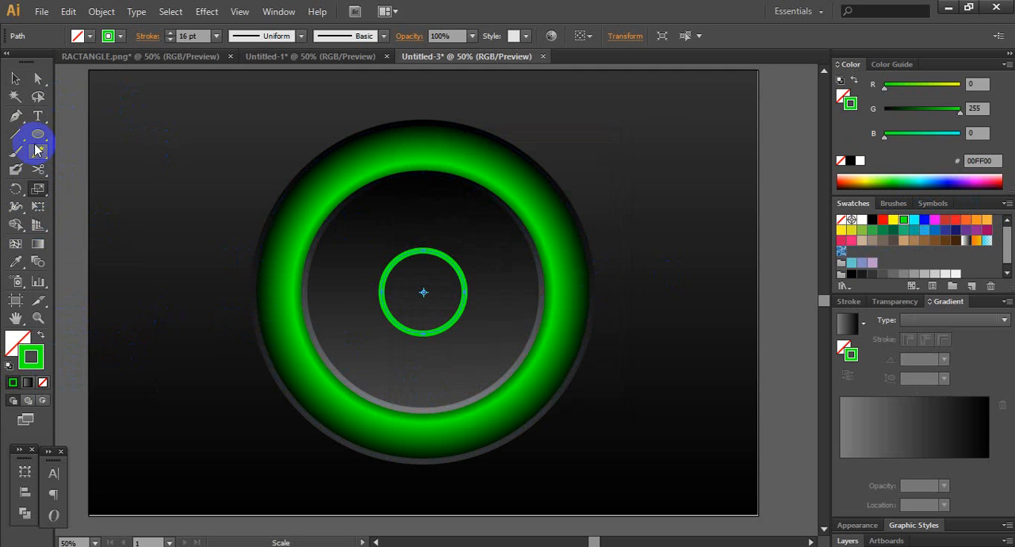
- Draw a vertical line about 200 px long from the circles' centre upward with the Pen tool
{"action": "left_click", "coordinate": [15, 116]}
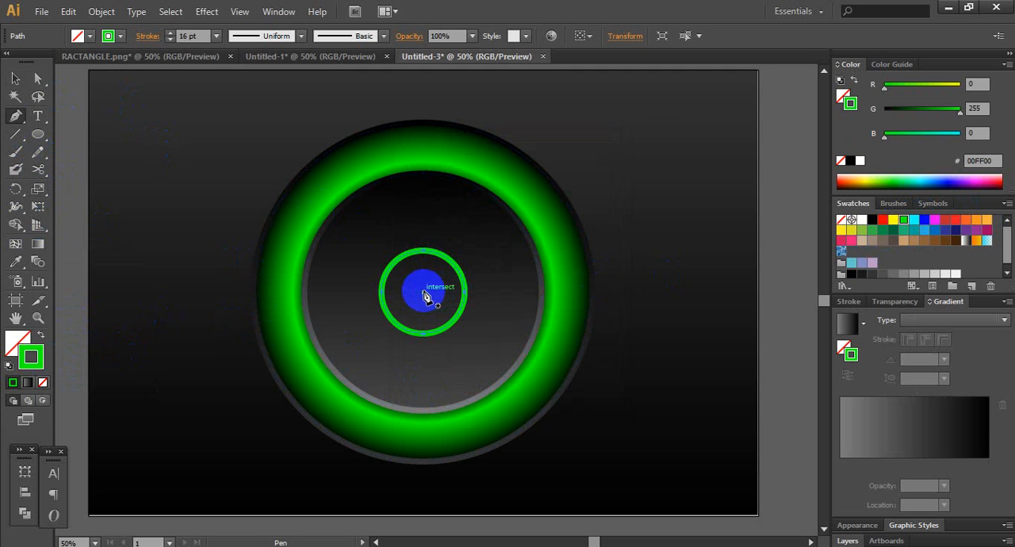
{"action": "left_click", "coordinate": [423, 293]}
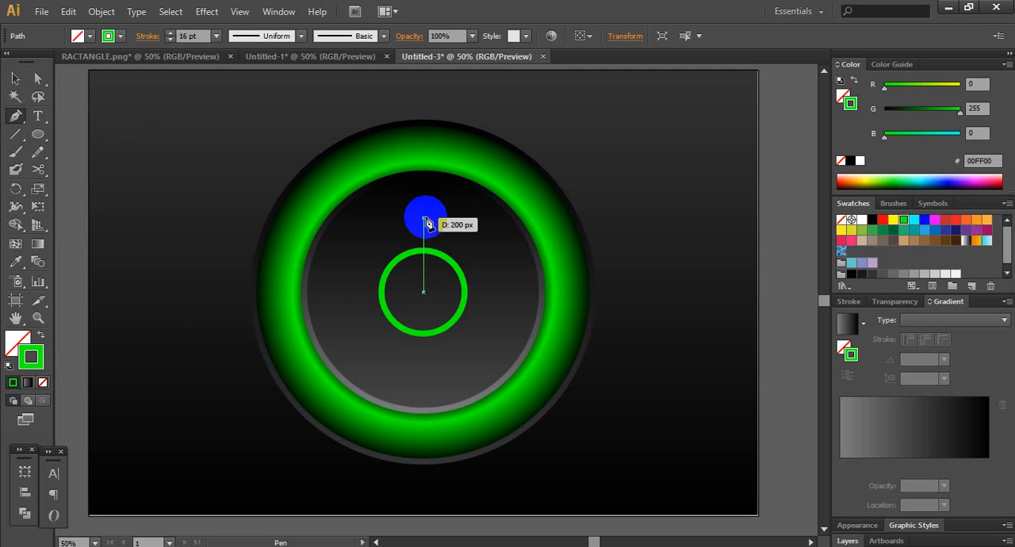
{"action": "left_click", "coordinate": [423, 216]}
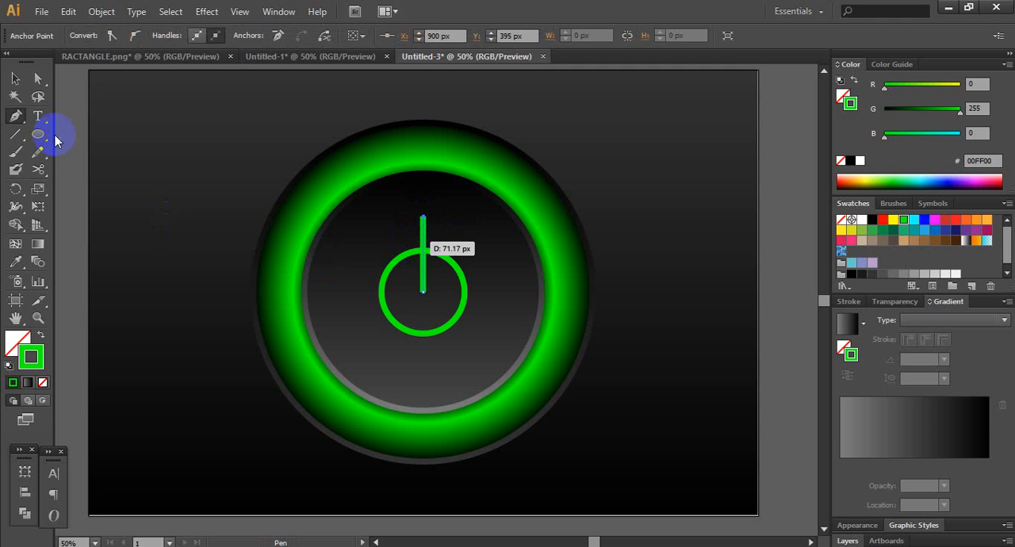
- Show the rulers and place a horizontal guide at about Y 525 px, crossing the upper part of the small green circle
{"action": "left_click", "coordinate": [19, 85]}
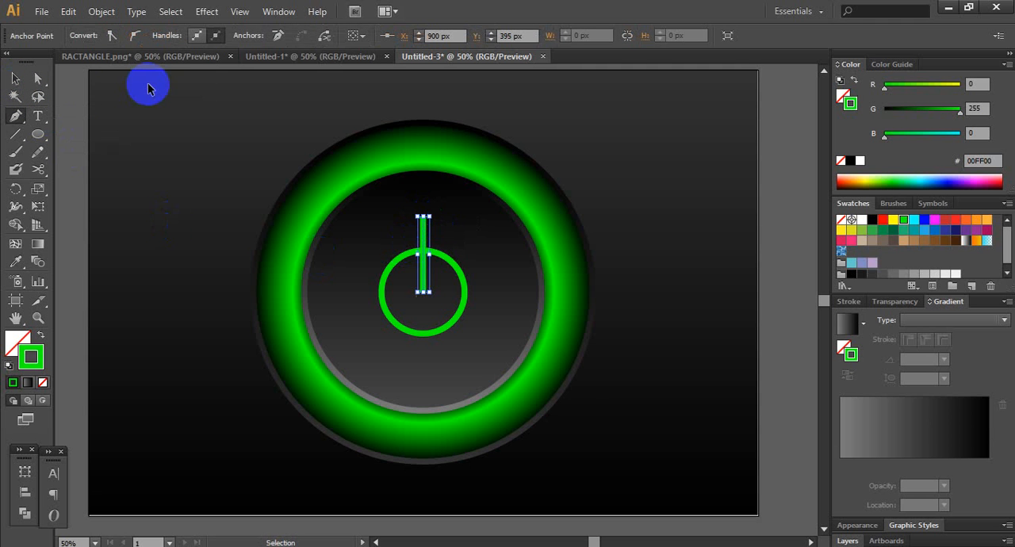
{"action": "key", "text": "ctrl+r"}
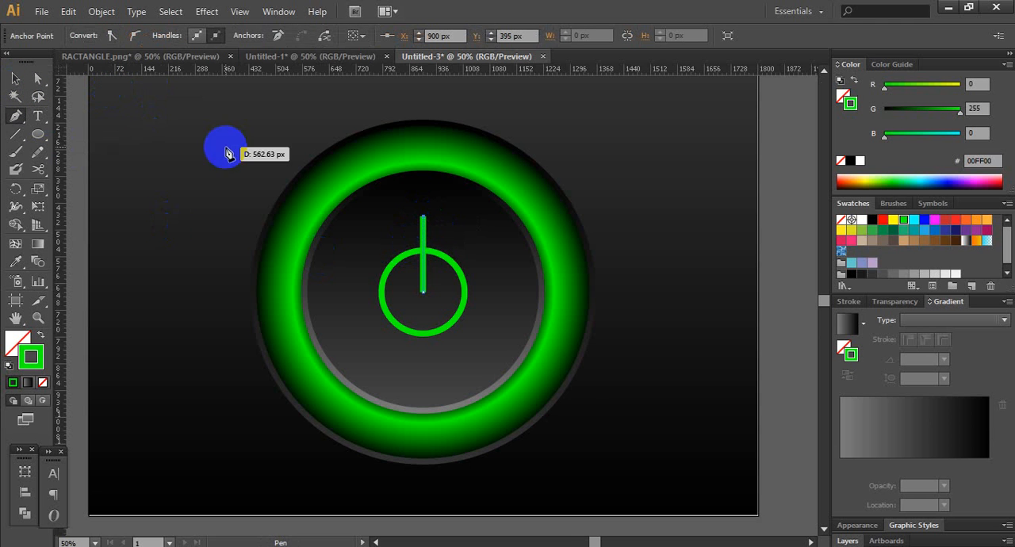
{"action": "left_click_drag", "start_coordinate": [229, 71], "coordinate": [242, 265]}
{"action": "left_click", "coordinate": [14, 79]}
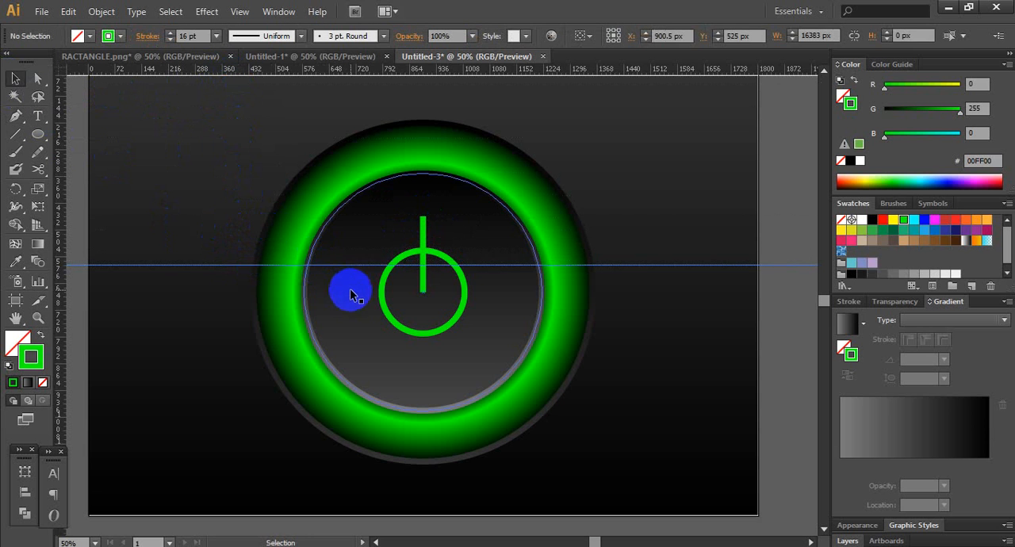
- Cut the small green circle at both intersections with the guide using the Scissors tool and delete the upper arc
{"action": "left_click", "coordinate": [379, 294]}
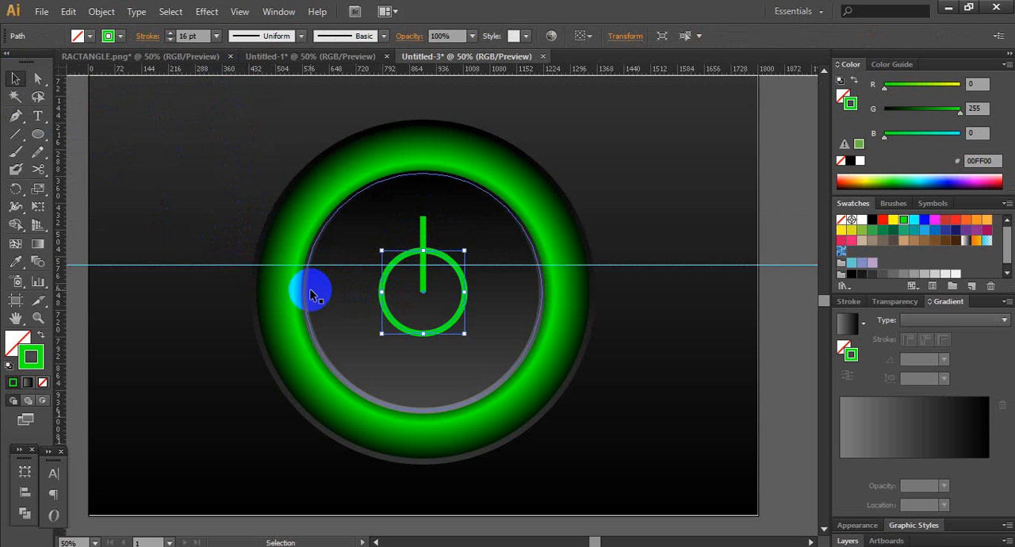
{"action": "left_click", "coordinate": [38, 169]}
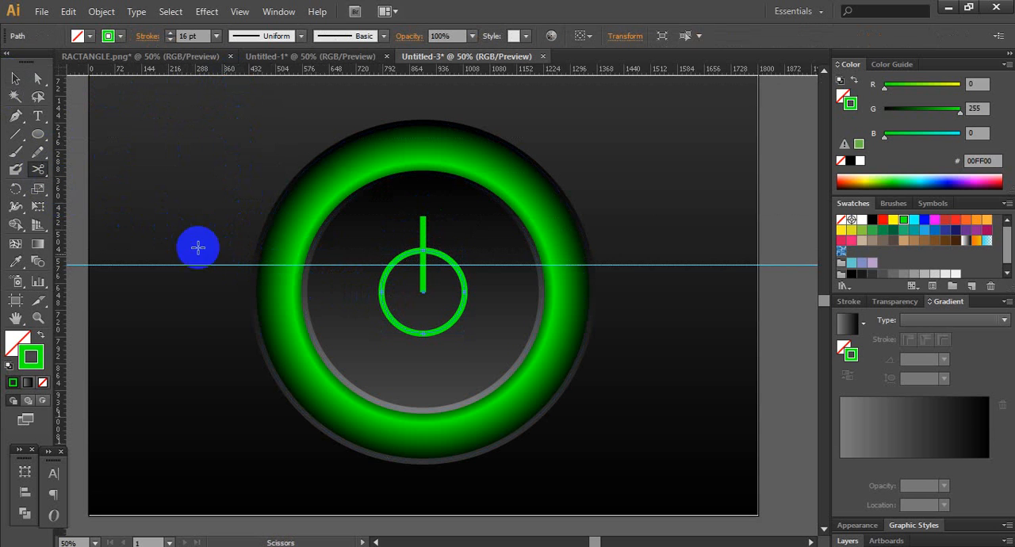
{"action": "left_click", "coordinate": [453, 266]}
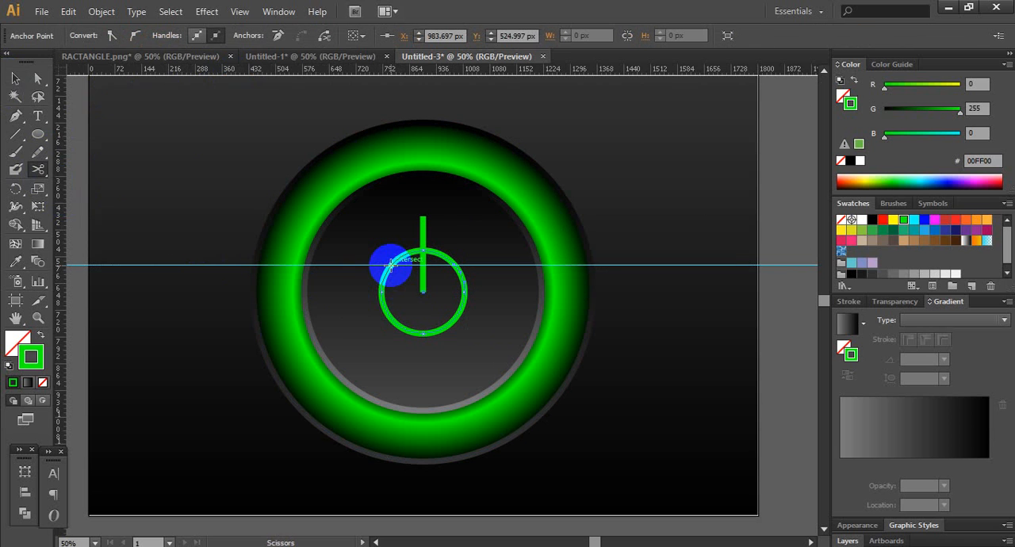
{"action": "left_click", "coordinate": [390, 264]}
{"action": "left_click", "coordinate": [15, 78]}
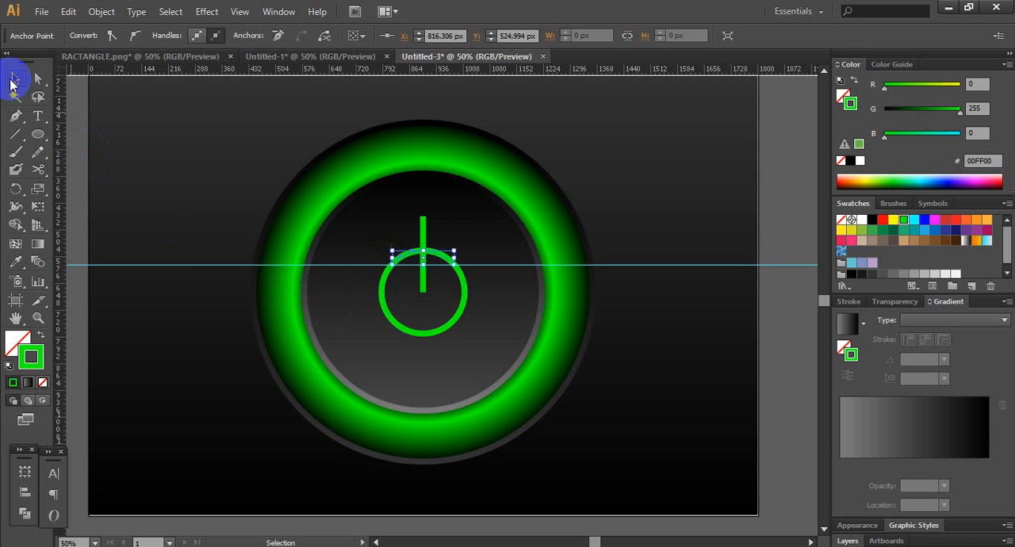
{"action": "key", "text": "Delete"}
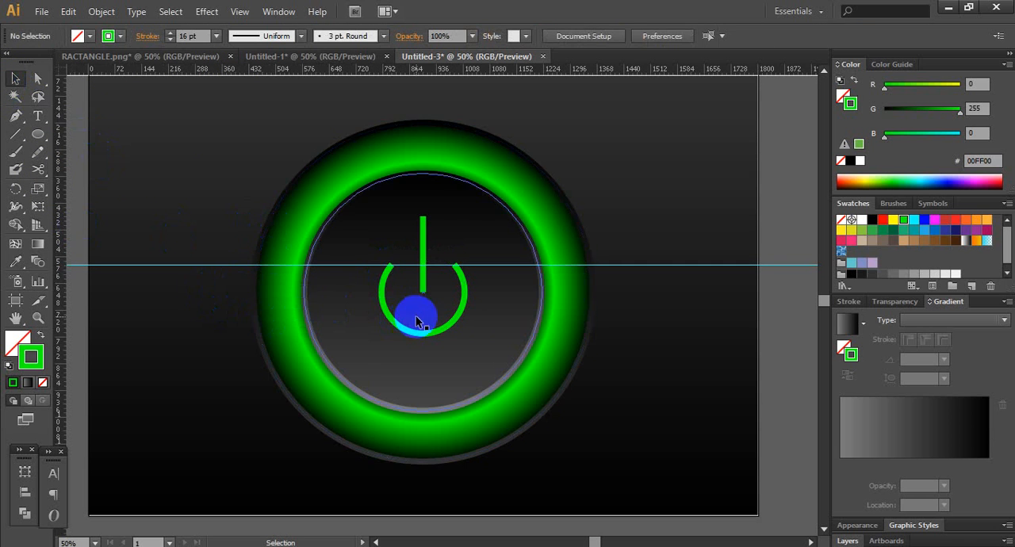
- Set the stroke of the open arc and the vertical line to 22 pt with round caps
{"action": "left_click", "coordinate": [418, 337]}
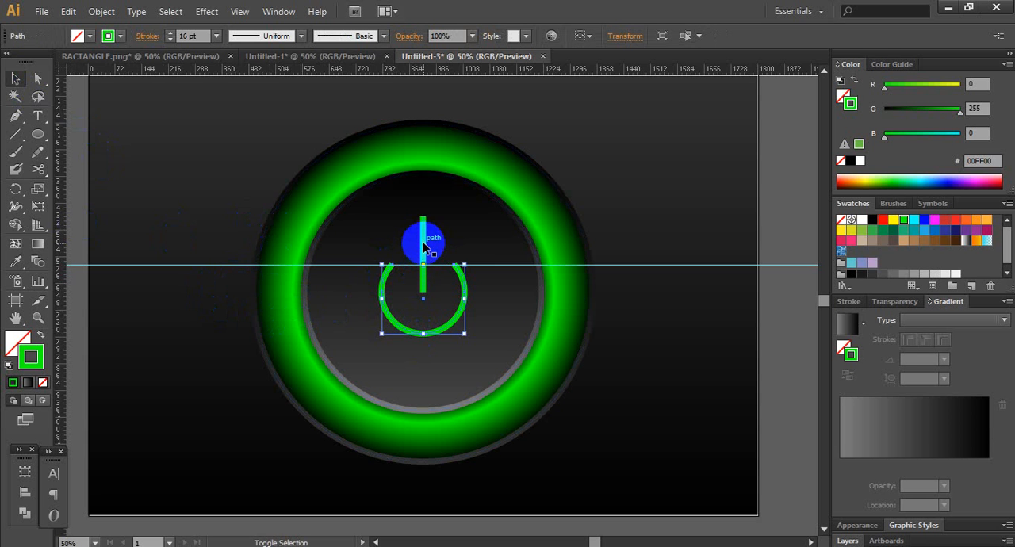
{"action": "left_click", "coordinate": [423, 238], "text": "shift"}
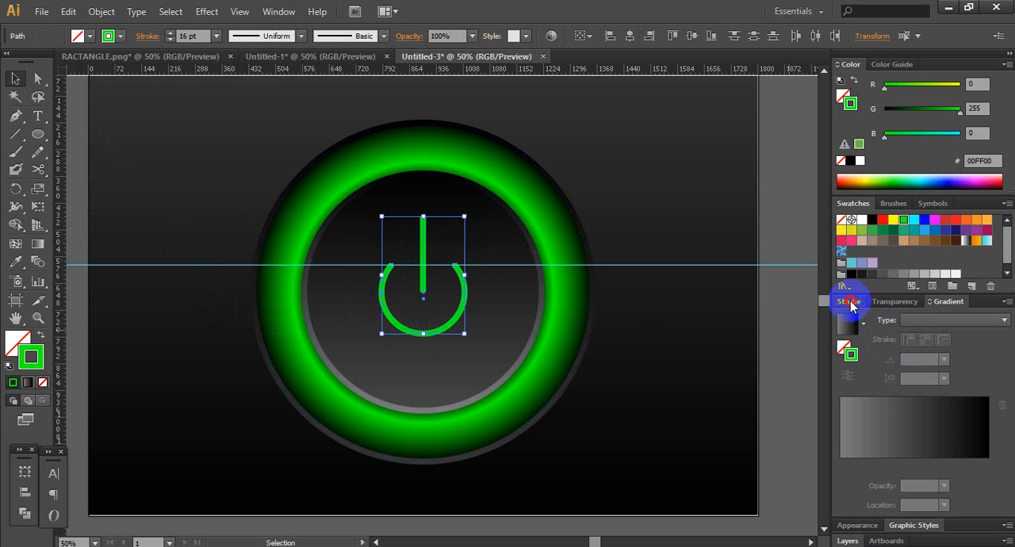
{"action": "left_click", "coordinate": [848, 302]}
{"action": "left_click", "coordinate": [889, 297]}
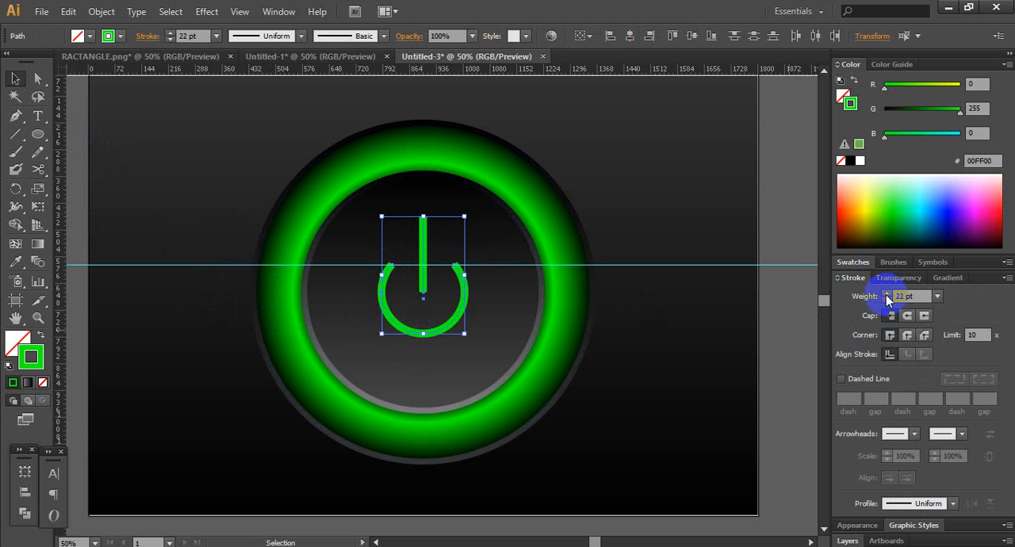
{"action": "left_click", "coordinate": [907, 316]}
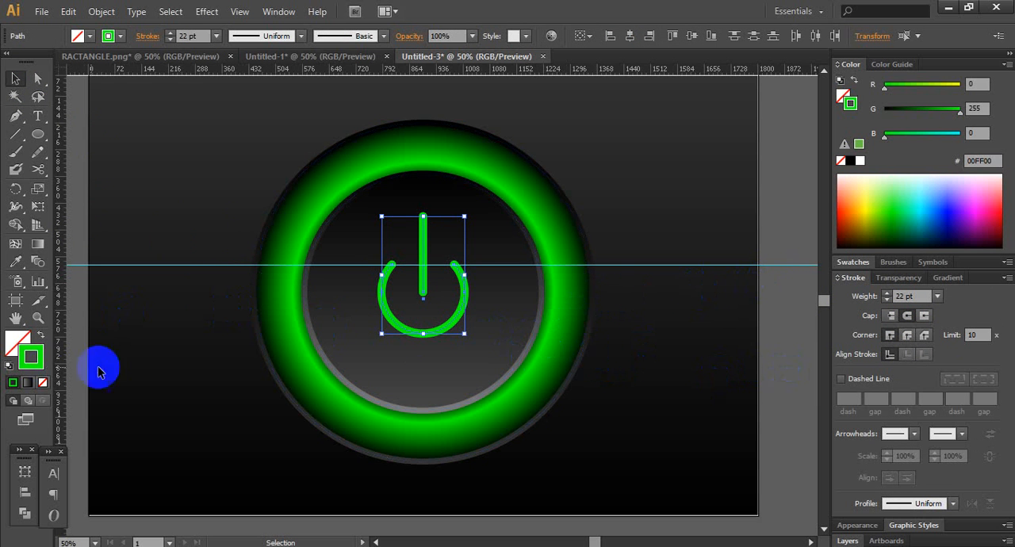
- Expand the fill and stroke of the power symbol's arc and line into filled shapes
{"action": "left_click", "coordinate": [102, 12]}
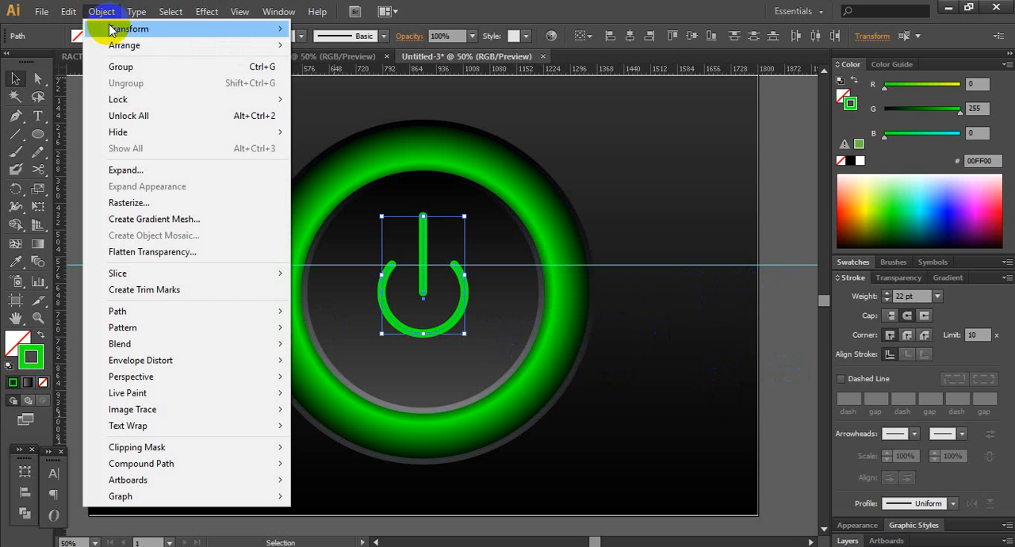
{"action": "left_click", "coordinate": [118, 168]}
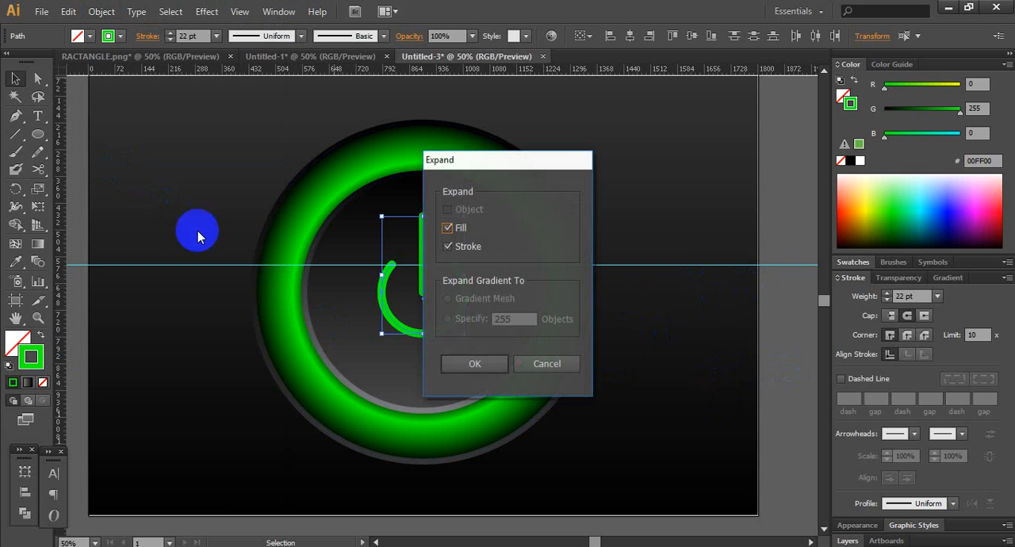
{"action": "left_click", "coordinate": [470, 365]}
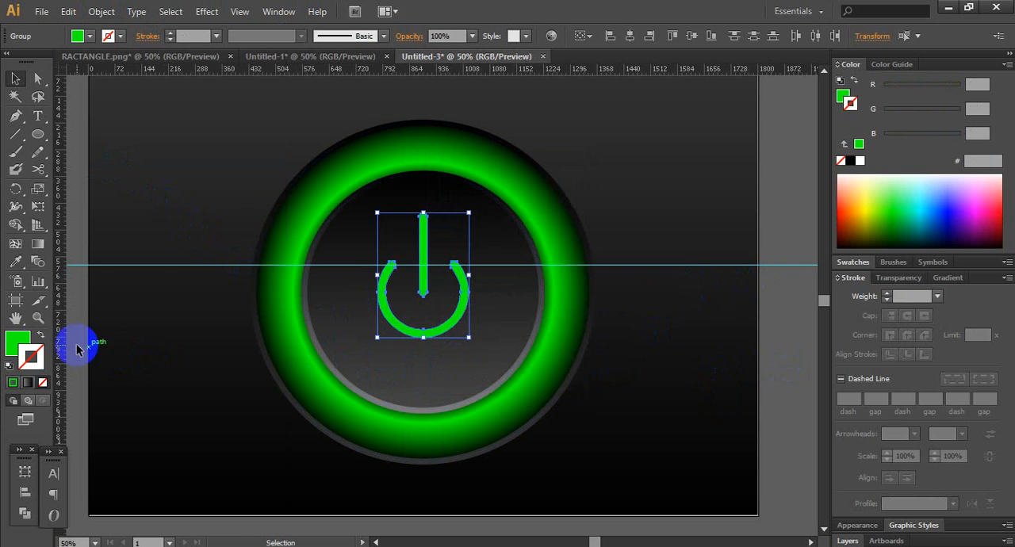
- Give the expanded power symbol a black 5 pt outline and deselect it
{"action": "left_click", "coordinate": [849, 162]}
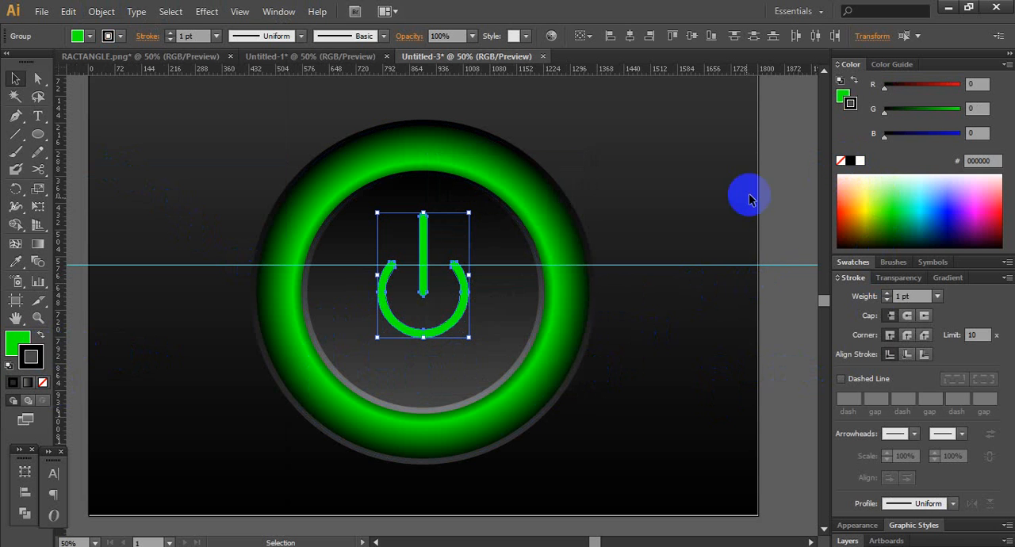
{"action": "left_click", "coordinate": [885, 294]}
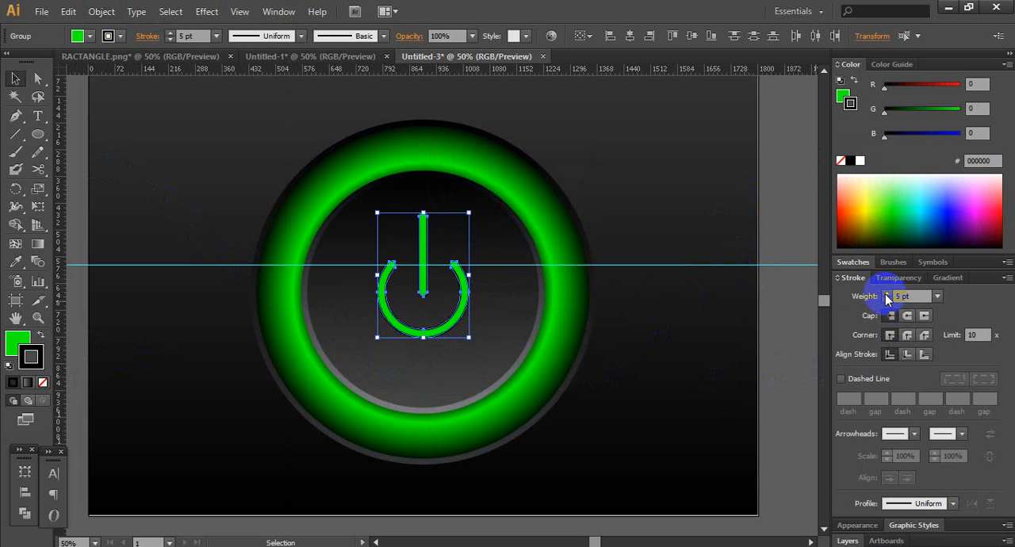
{"action": "left_click", "coordinate": [776, 232]}
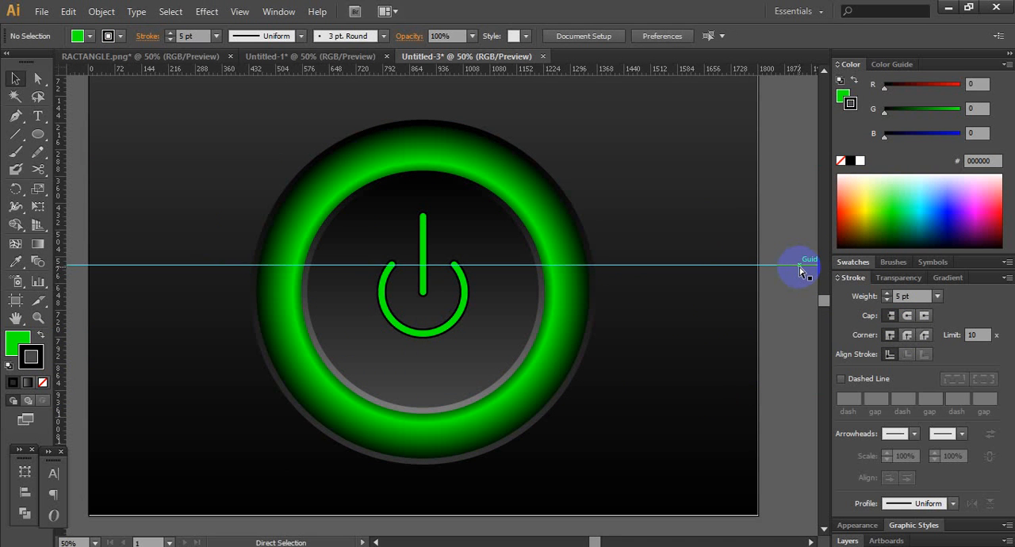
- Hide the rulers and delete the horizontal guide
{"action": "key", "text": "ctrl+r"}
{"action": "left_click", "coordinate": [798, 265]}
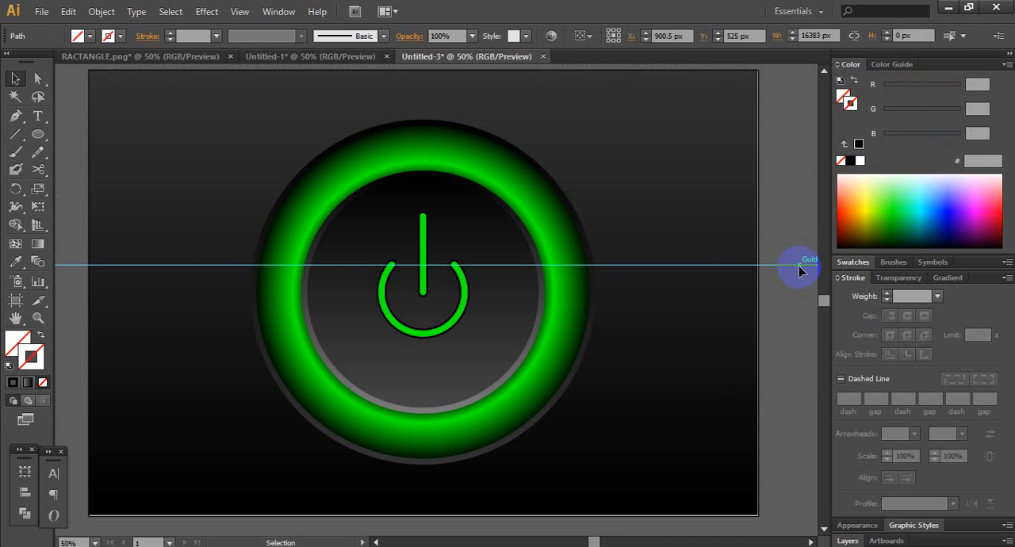
{"action": "key", "text": "Delete"}
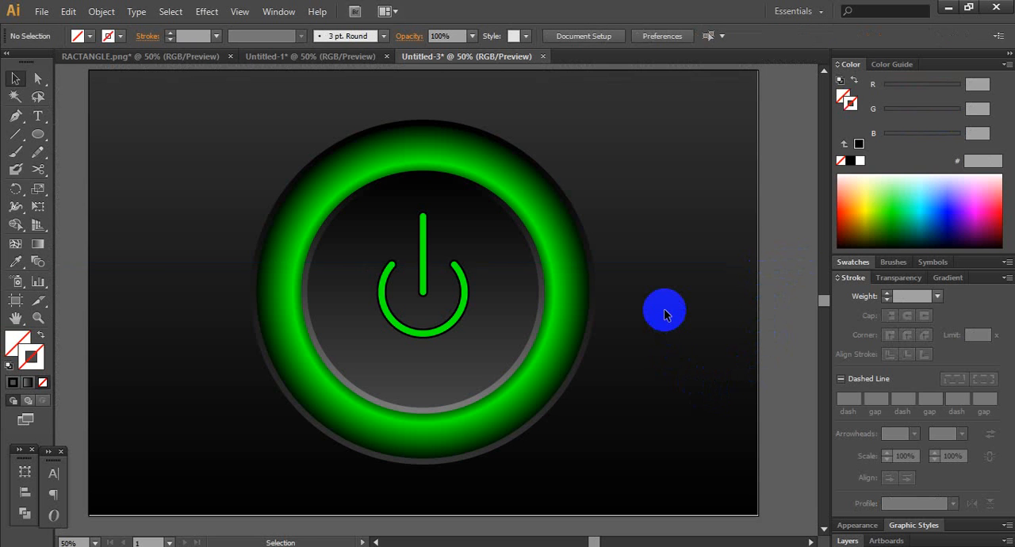
- Scale the whole power button down proportionally to about two-thirds of its size and place it in the left half of the artboard, vertically centred
{"action": "key", "text": "ctrl+minus"}
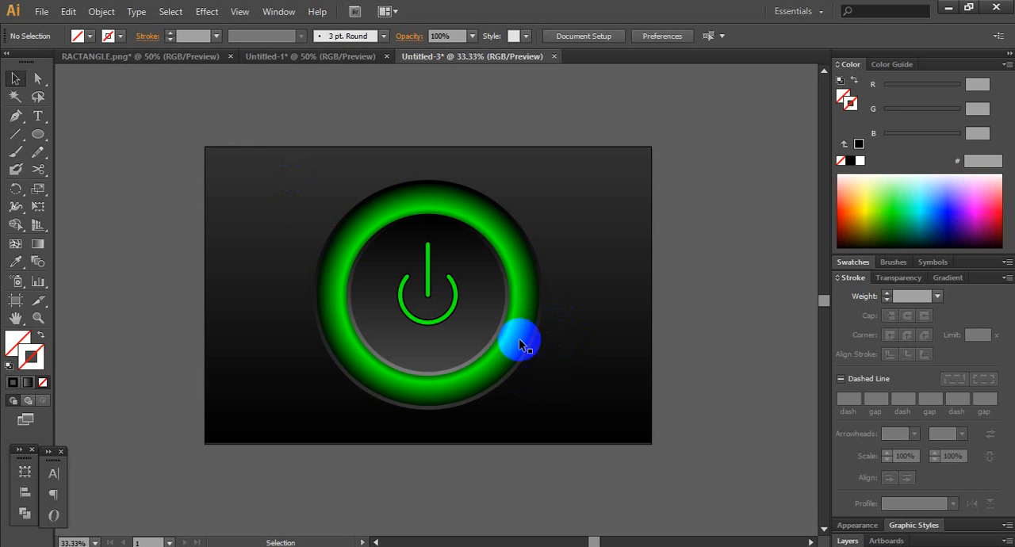
{"action": "left_click_drag", "start_coordinate": [273, 184], "coordinate": [571, 418]}
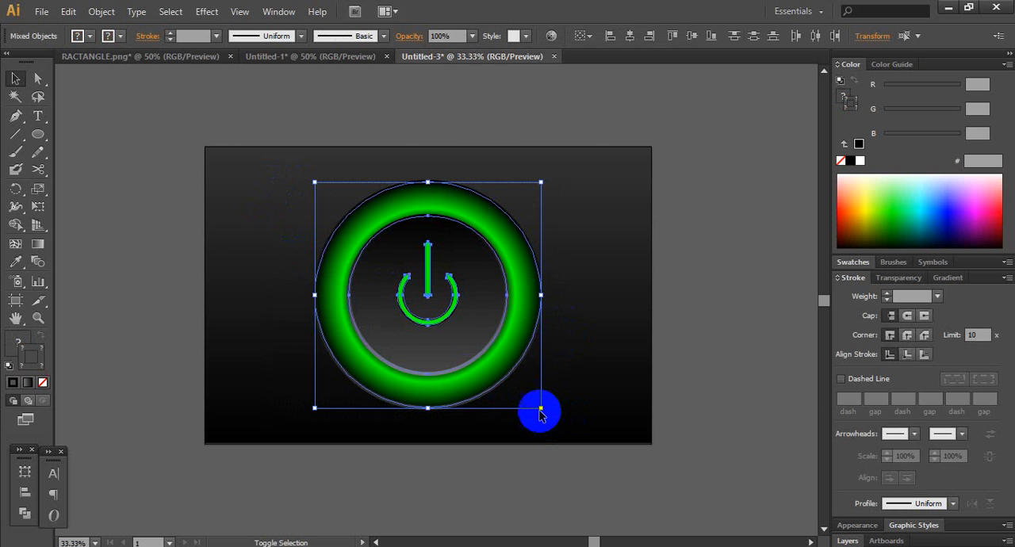
{"action": "left_click_drag", "start_coordinate": [539, 408], "coordinate": [435, 340]}
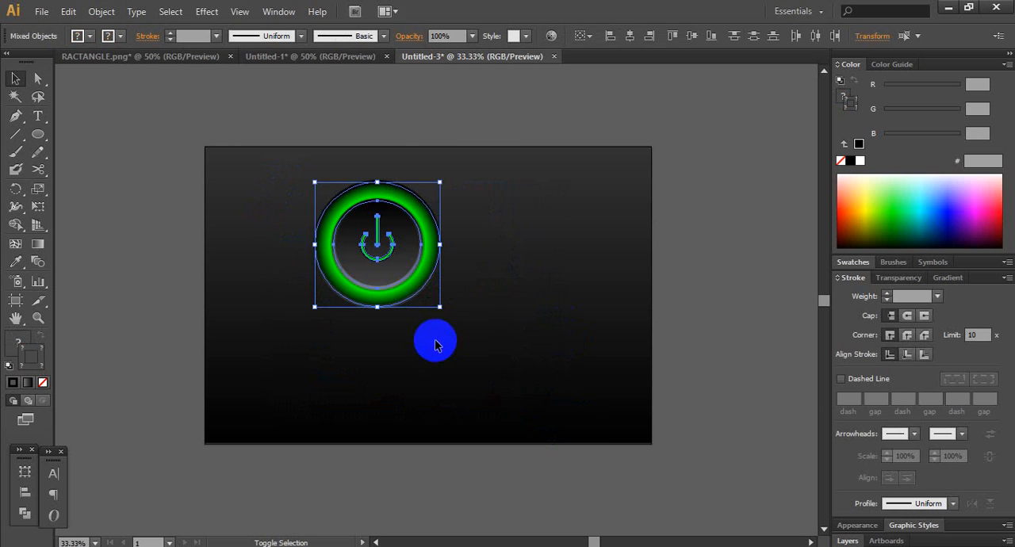
{"action": "left_click_drag", "start_coordinate": [399, 272], "coordinate": [354, 326]}
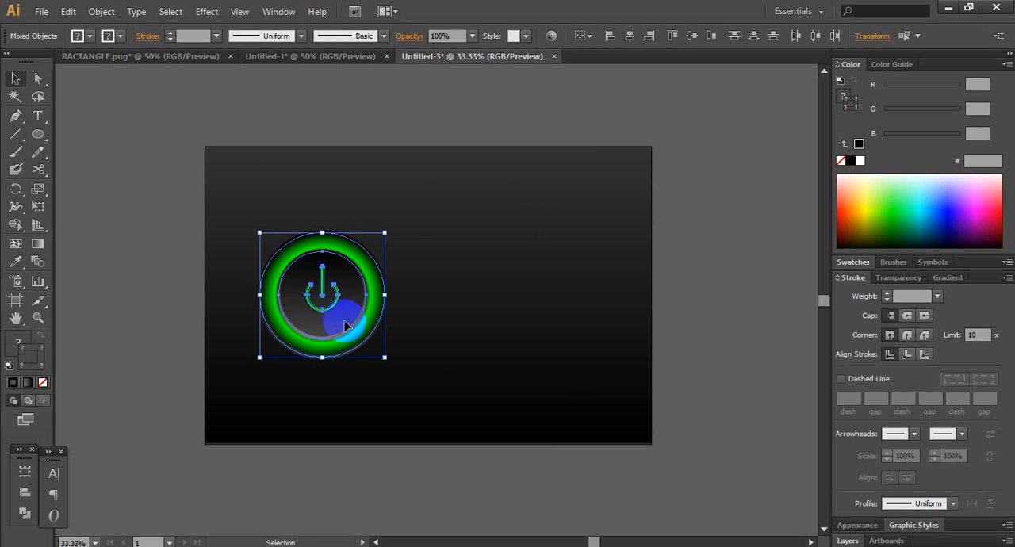
{"action": "left_click_drag", "start_coordinate": [383, 359], "coordinate": [404, 379]}
{"action": "left_click_drag", "start_coordinate": [366, 336], "coordinate": [365, 325]}
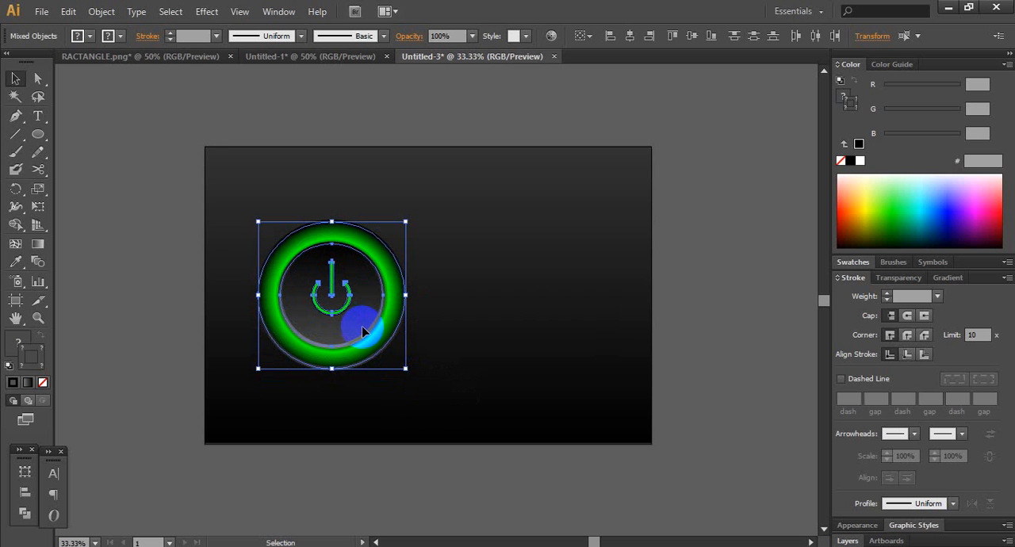
- Duplicate the power button horizontally into the right half of the artboard
{"action": "left_click_drag", "start_coordinate": [354, 318], "coordinate": [542, 340]}
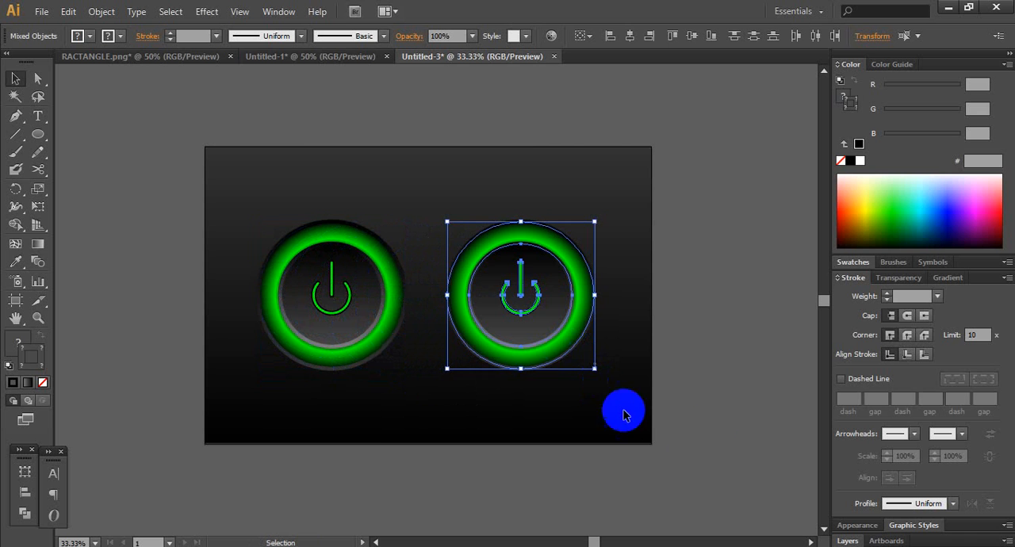
{"action": "left_click", "coordinate": [726, 270]}
- Recolour the middle stop of the right button's outer ring fill gradient to red ED1C24 (R=237 G=28 B=36)
{"action": "left_click", "coordinate": [588, 308]}
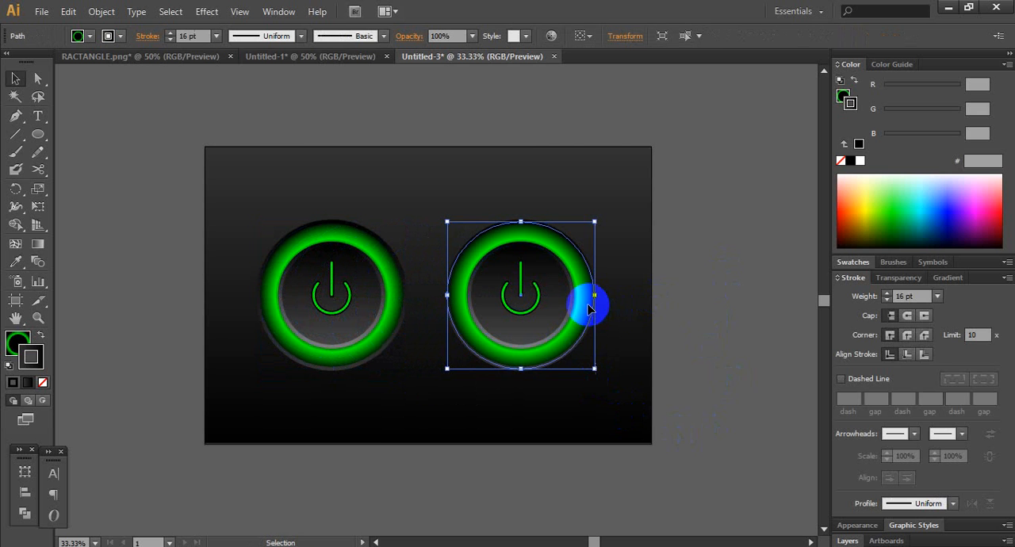
{"action": "left_click", "coordinate": [945, 277]}
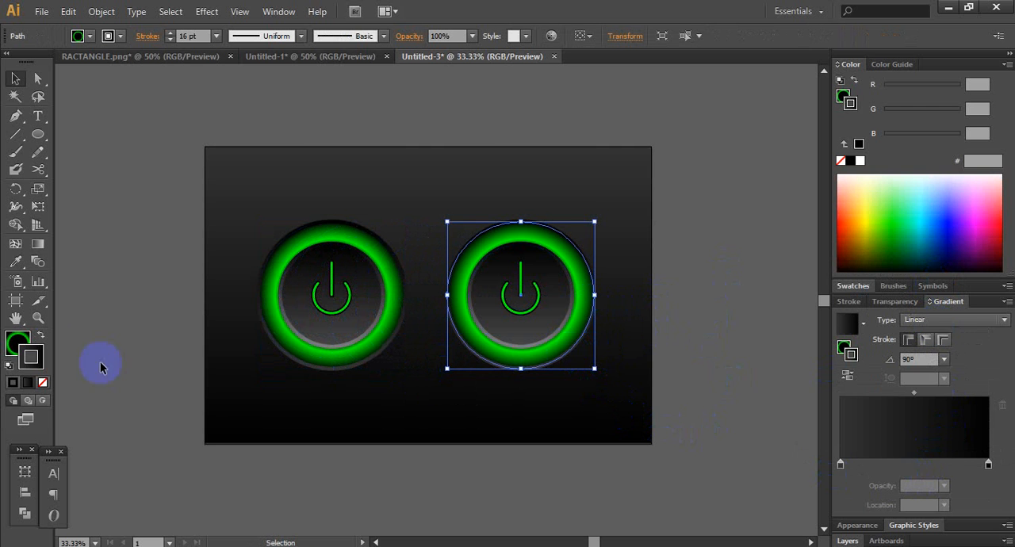
{"action": "left_click", "coordinate": [17, 342]}
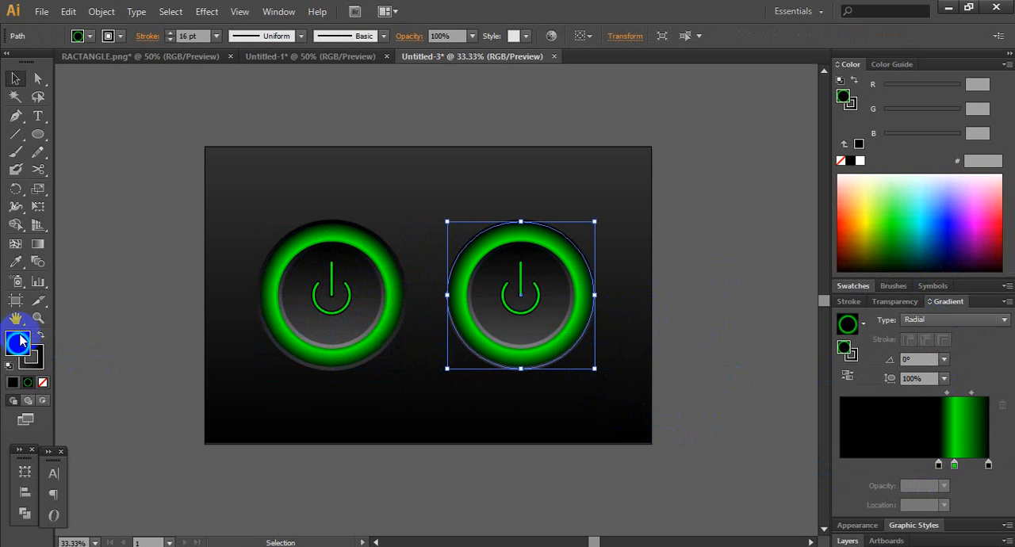
{"action": "left_click", "coordinate": [953, 465]}
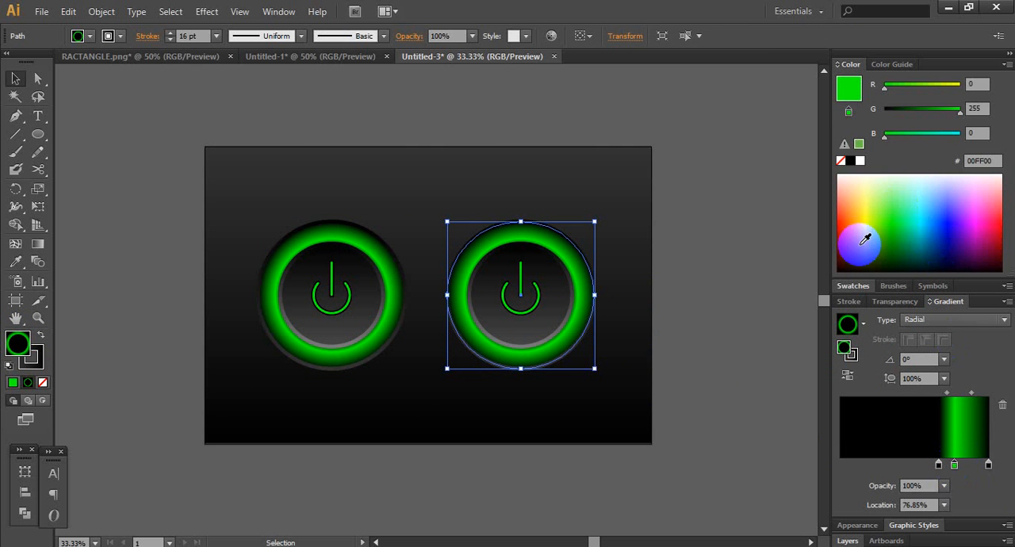
{"action": "left_click", "coordinate": [837, 65]}
{"action": "left_click", "coordinate": [837, 64]}
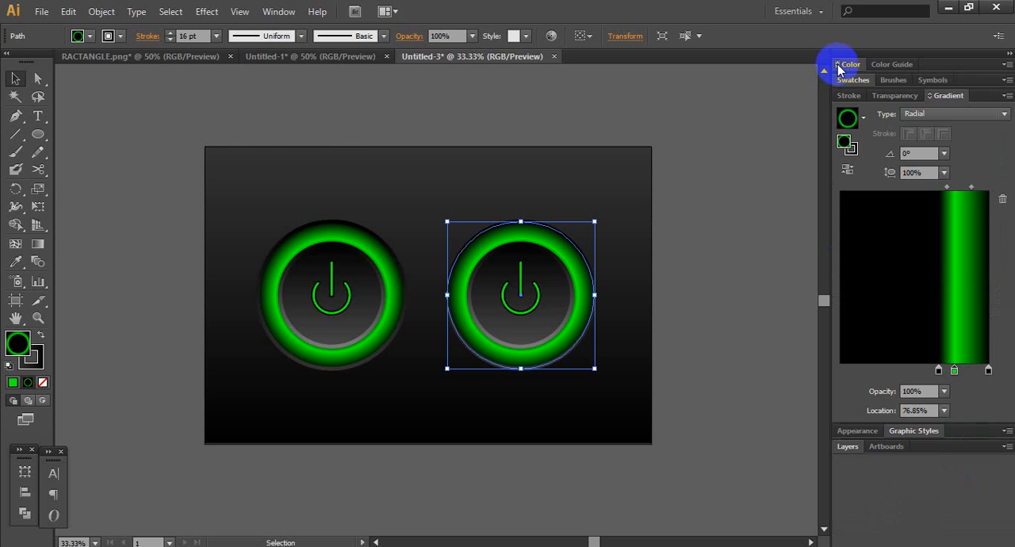
{"action": "left_click", "coordinate": [837, 64]}
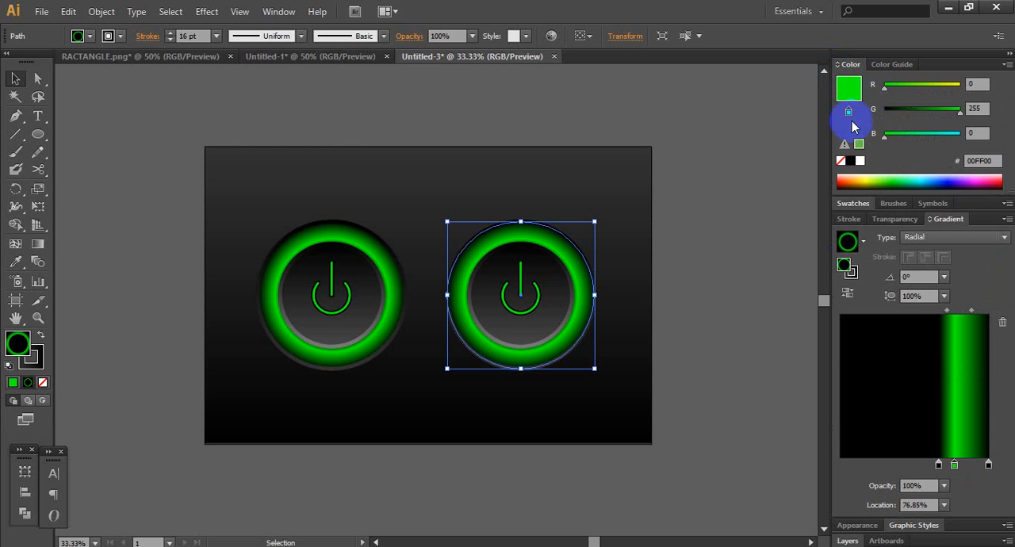
{"action": "left_click", "coordinate": [853, 203]}
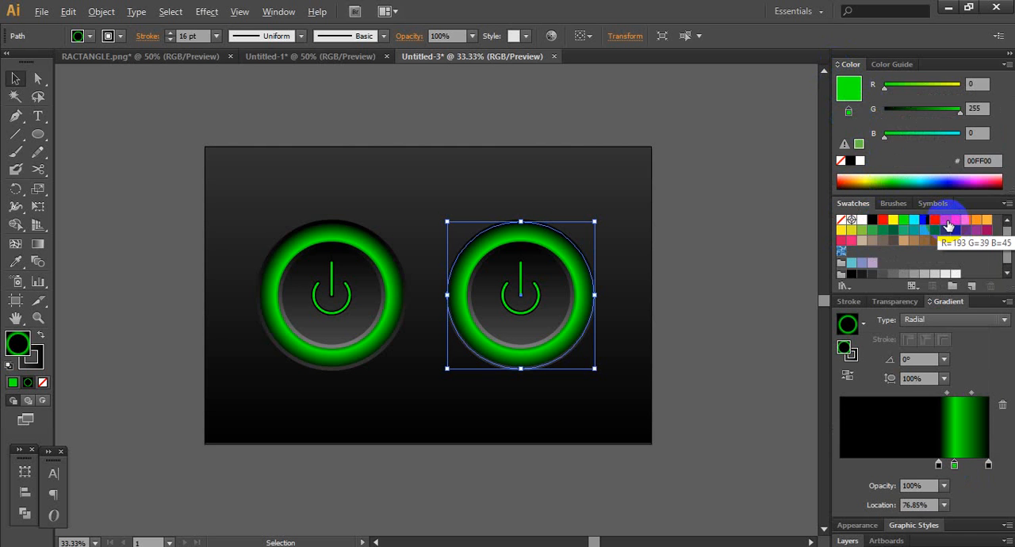
{"action": "left_click", "coordinate": [947, 226]}
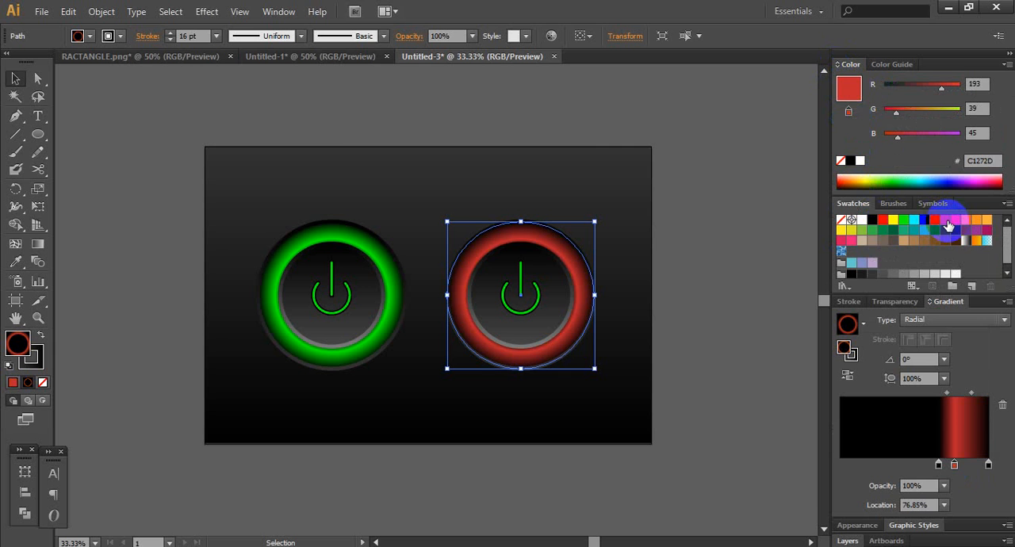
{"action": "left_click", "coordinate": [955, 226]}
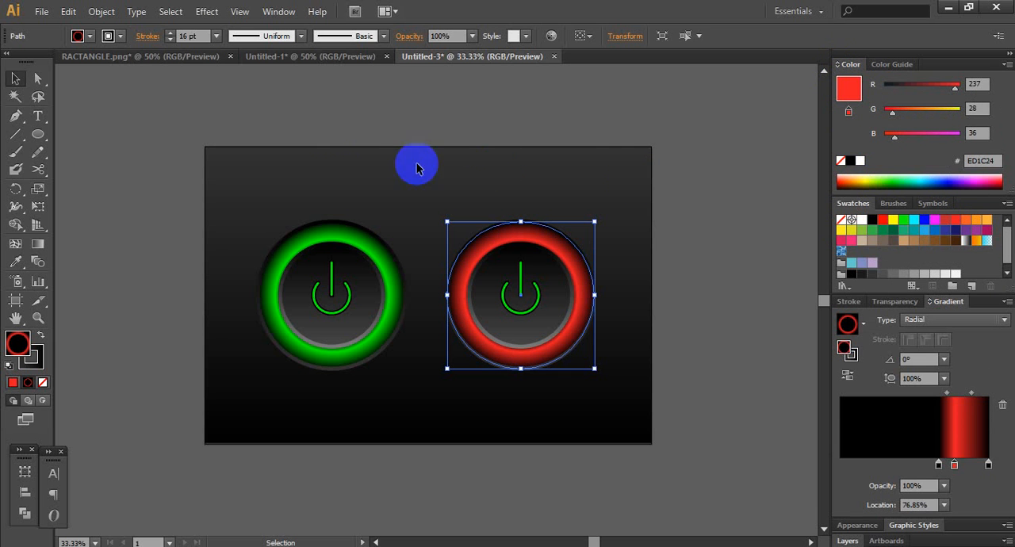
- Recolour the bar and arc of the right button's power symbol with the red swatch R=237 G=28 B=36
{"action": "left_click", "coordinate": [519, 274]}
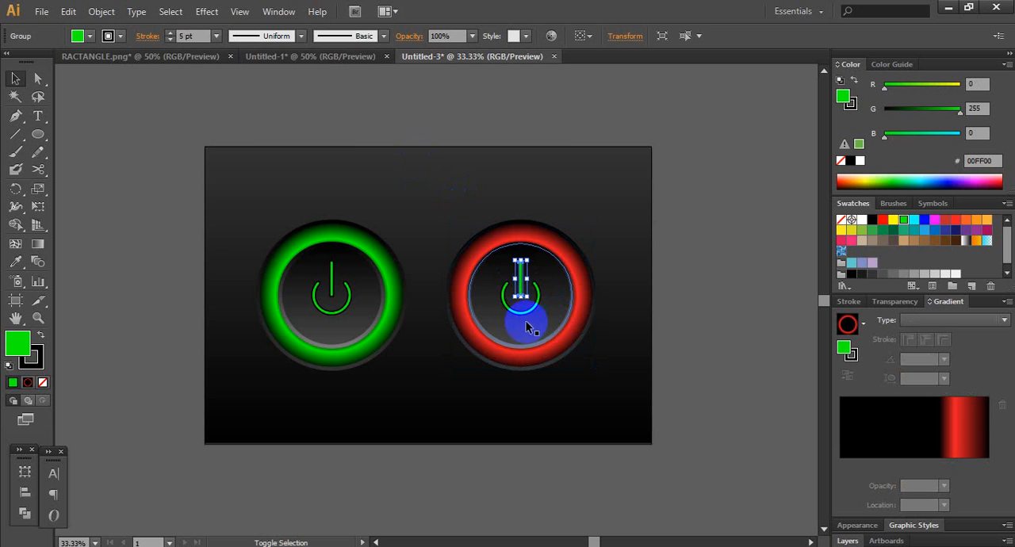
{"action": "left_click", "coordinate": [515, 312], "text": "shift"}
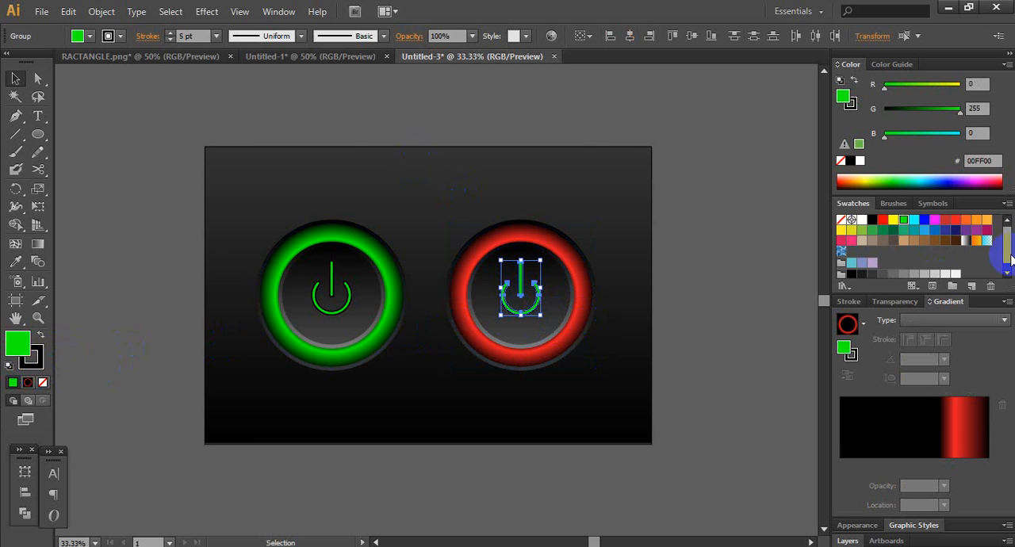
{"action": "left_click", "coordinate": [954, 221]}
{"action": "left_click", "coordinate": [708, 219]}
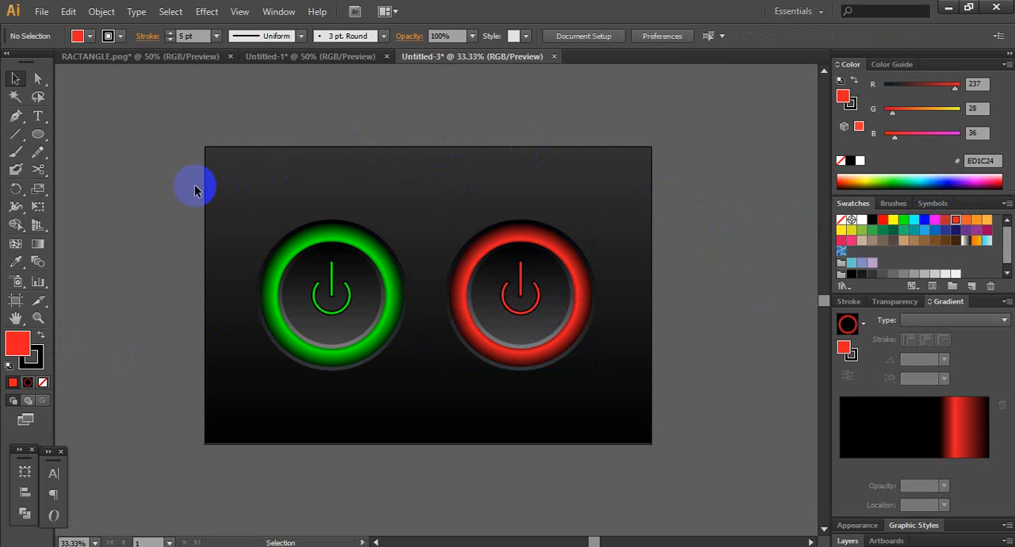
- Move both power buttons together slightly to the right so the pair sits centred horizontally on the artboard
{"action": "left_click_drag", "start_coordinate": [187, 185], "coordinate": [627, 371]}
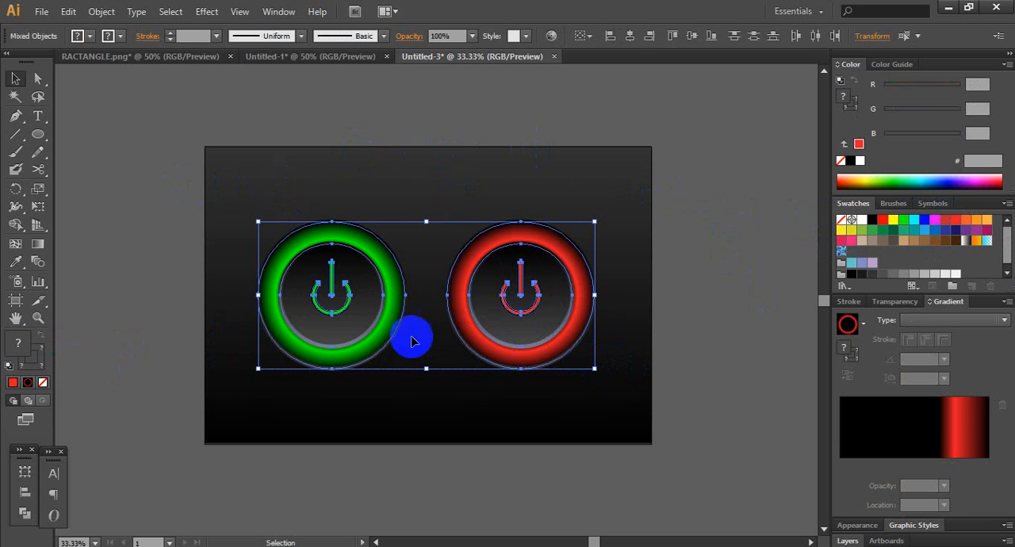
{"action": "left_click_drag", "start_coordinate": [346, 303], "coordinate": [365, 317]}
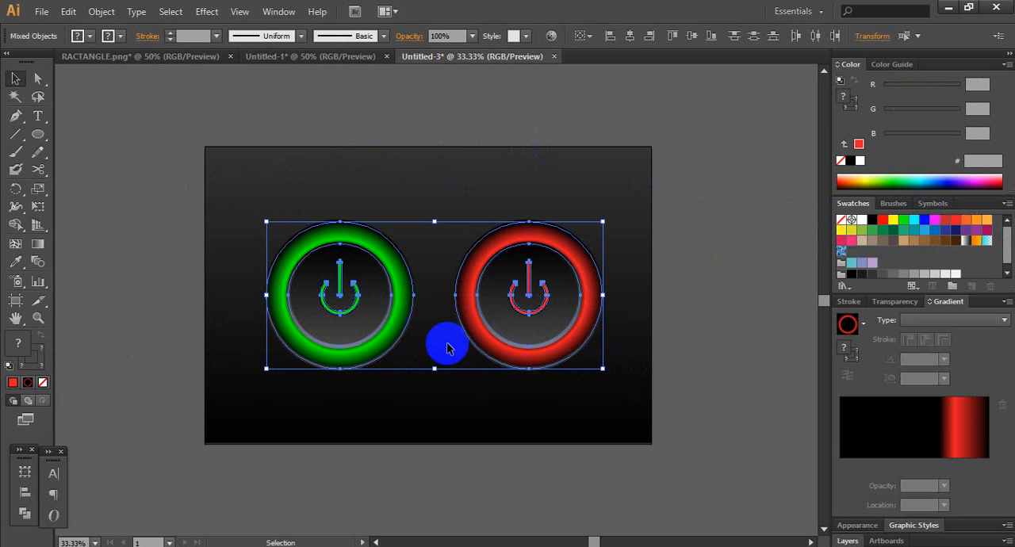
{"action": "key", "text": "Left"}
{"action": "key", "text": "Left"}
{"action": "key", "text": "Left"}
{"action": "key", "text": "Left"}
{"action": "key", "text": "Left"}
{"action": "key", "text": "Left"}
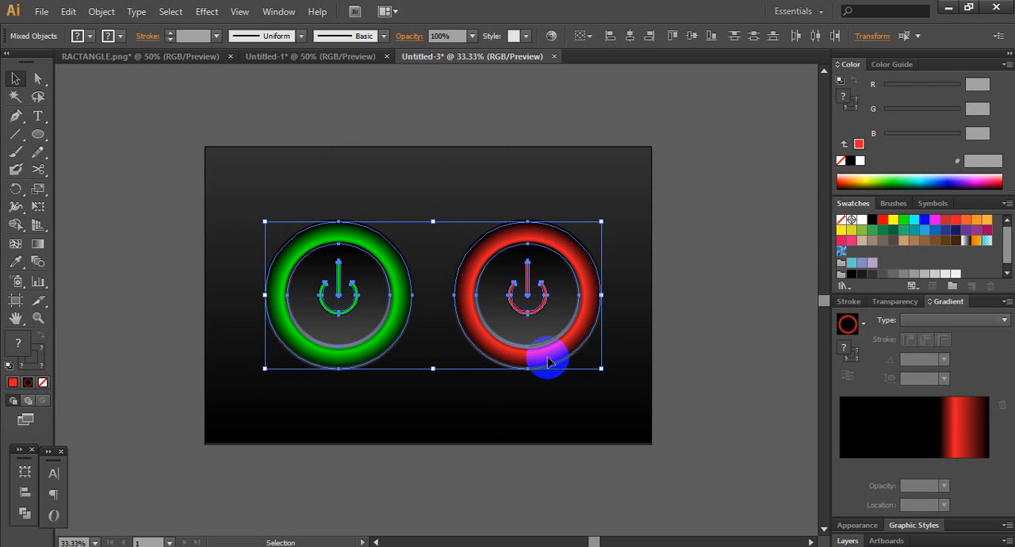
{"action": "left_click", "coordinate": [705, 286]}
- Enlarge both power buttons together proportionally by about 15% and recentre the pair on the artboard
{"action": "left_click_drag", "start_coordinate": [249, 208], "coordinate": [619, 424]}
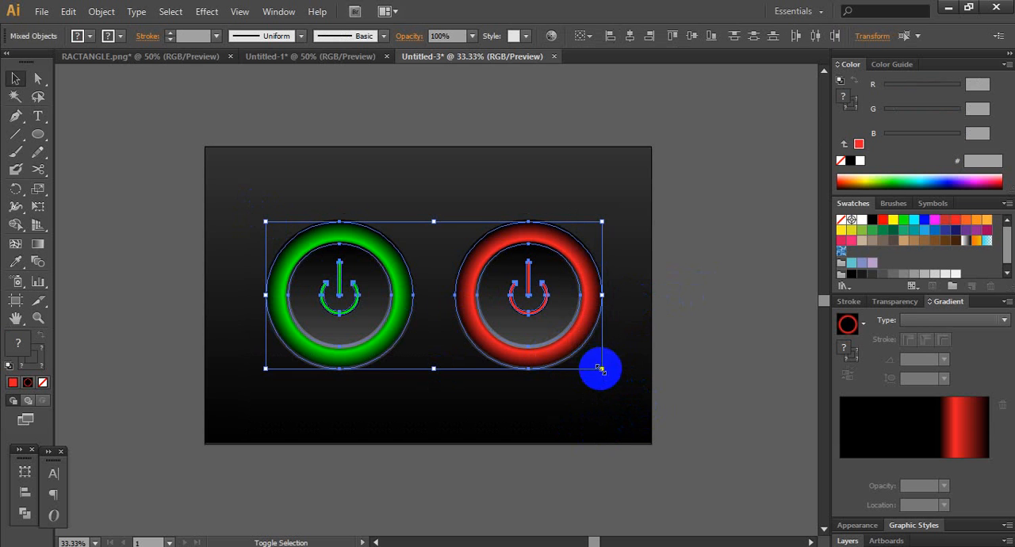
{"action": "left_click_drag", "start_coordinate": [598, 369], "coordinate": [642, 386]}
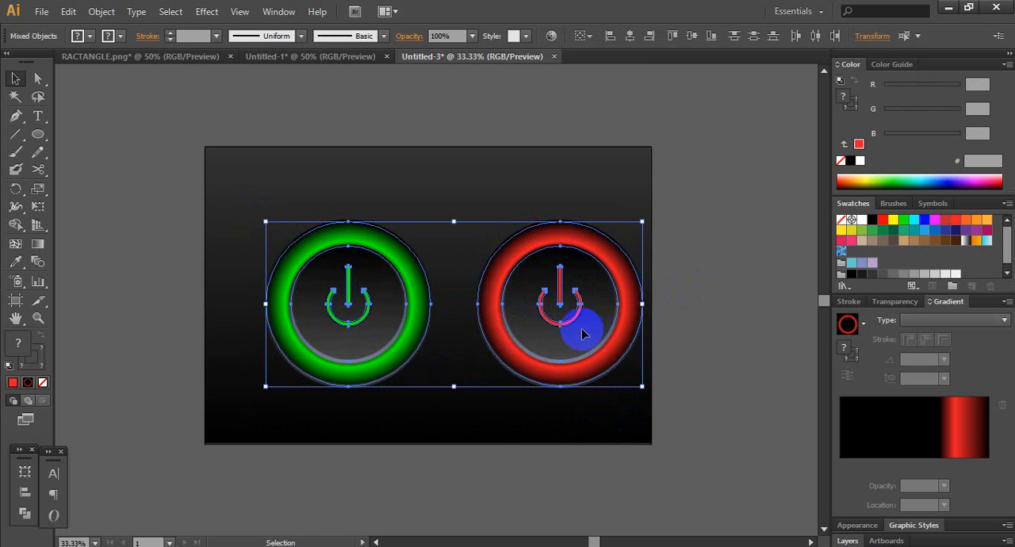
{"action": "left_click_drag", "start_coordinate": [581, 338], "coordinate": [552, 329]}
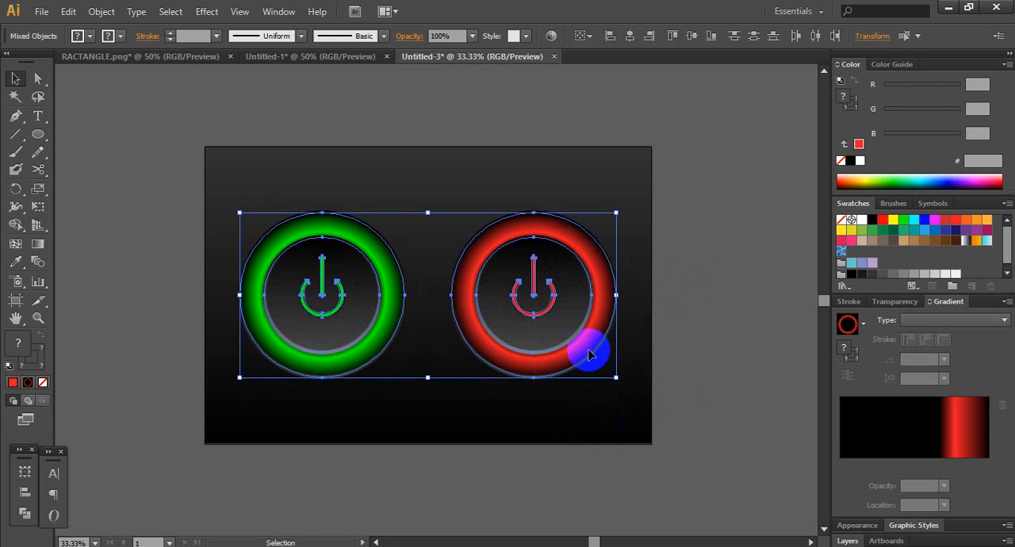
{"action": "left_click_drag", "start_coordinate": [617, 379], "coordinate": [626, 382]}
{"action": "left_click_drag", "start_coordinate": [571, 341], "coordinate": [565, 338]}
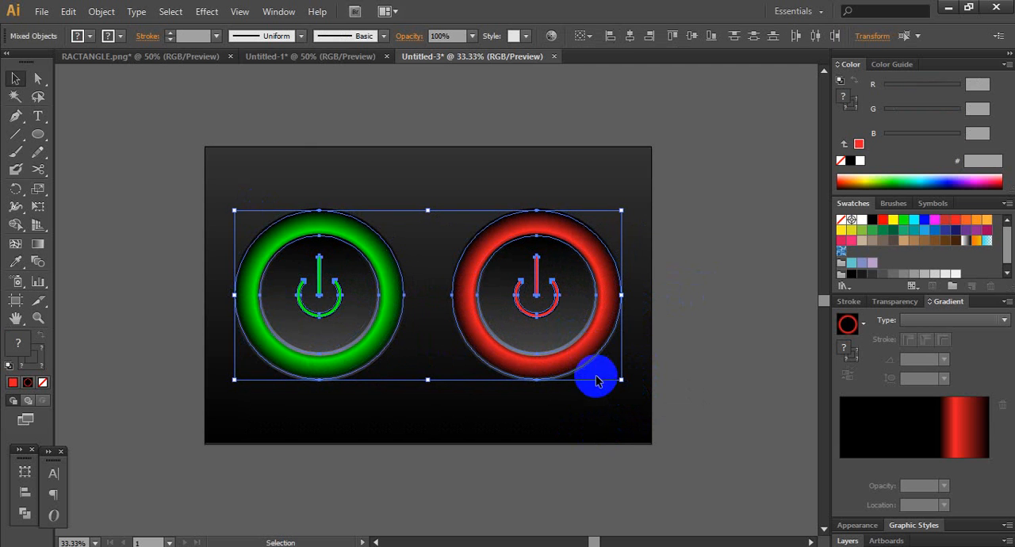
{"action": "left_click", "coordinate": [720, 257]}
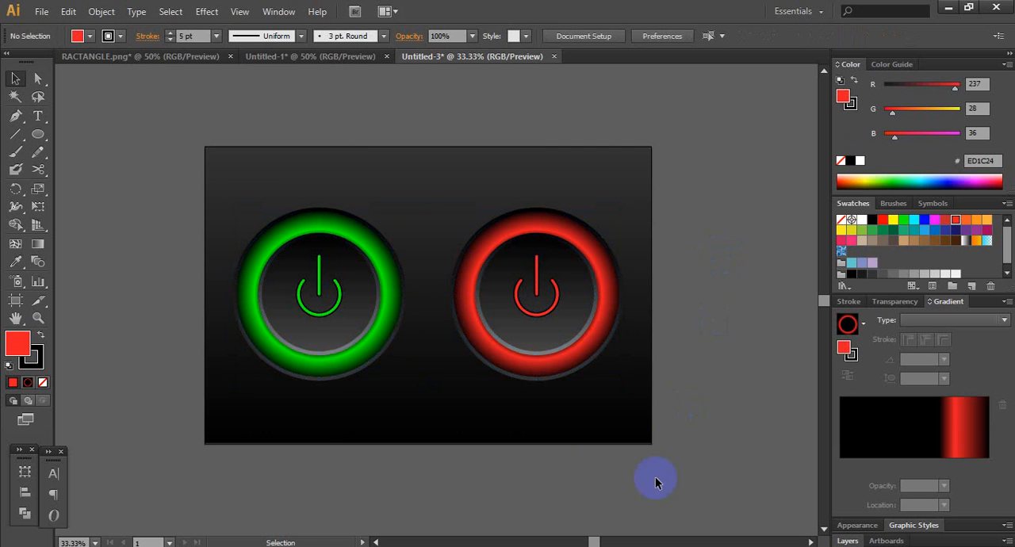